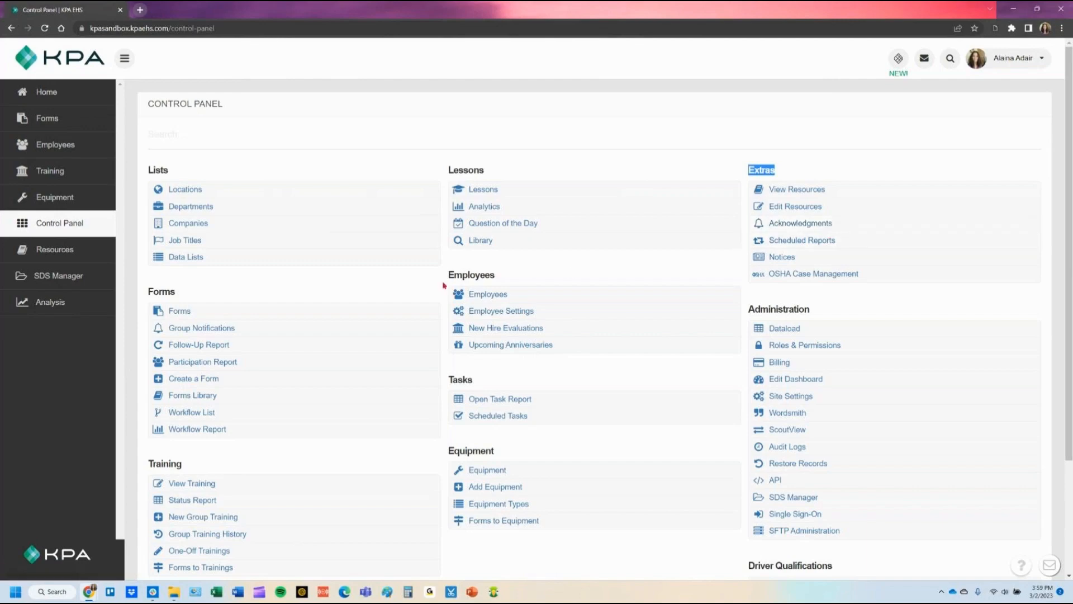
# In Employee Settings, set the initial message setting for Acknowledgments to Email and save the change.
pyautogui.doubleClick(471, 275)
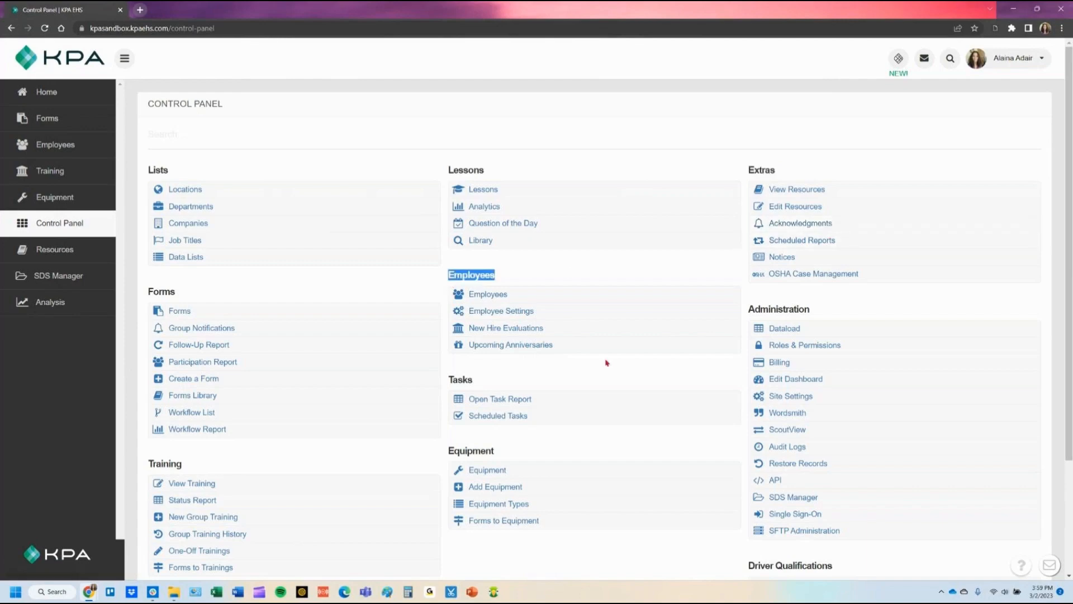
pyautogui.click(531, 315)
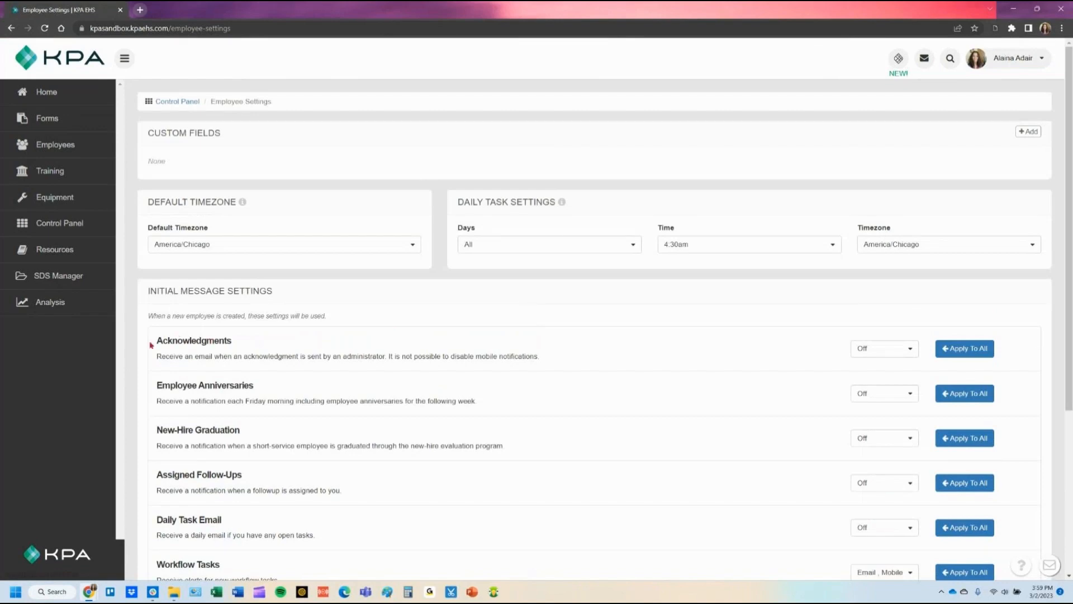
pyautogui.moveTo(152, 343); pyautogui.dragTo(233, 343)
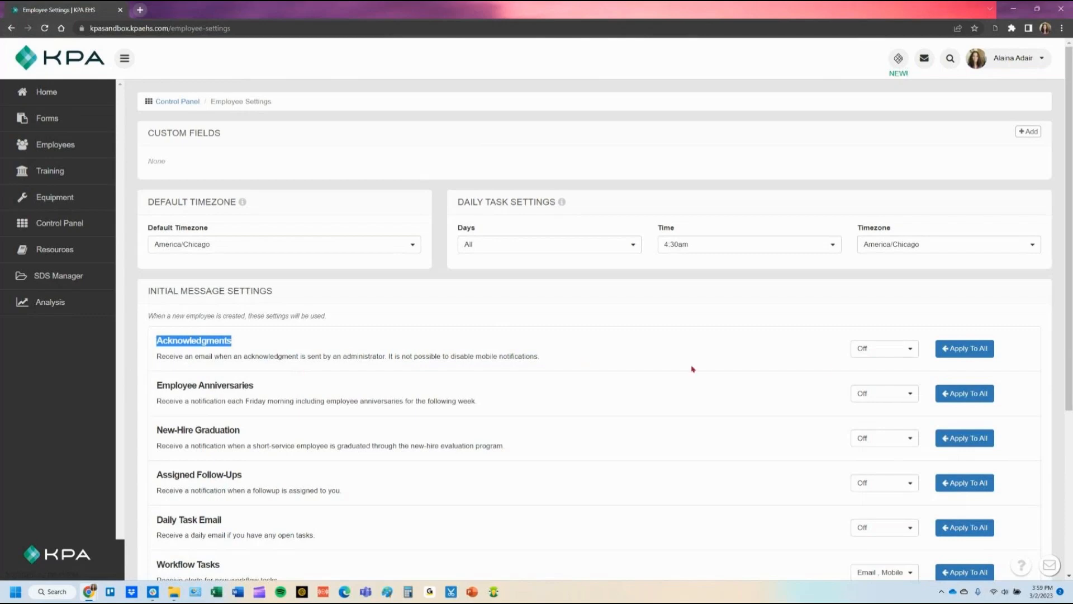
pyautogui.click(873, 354)
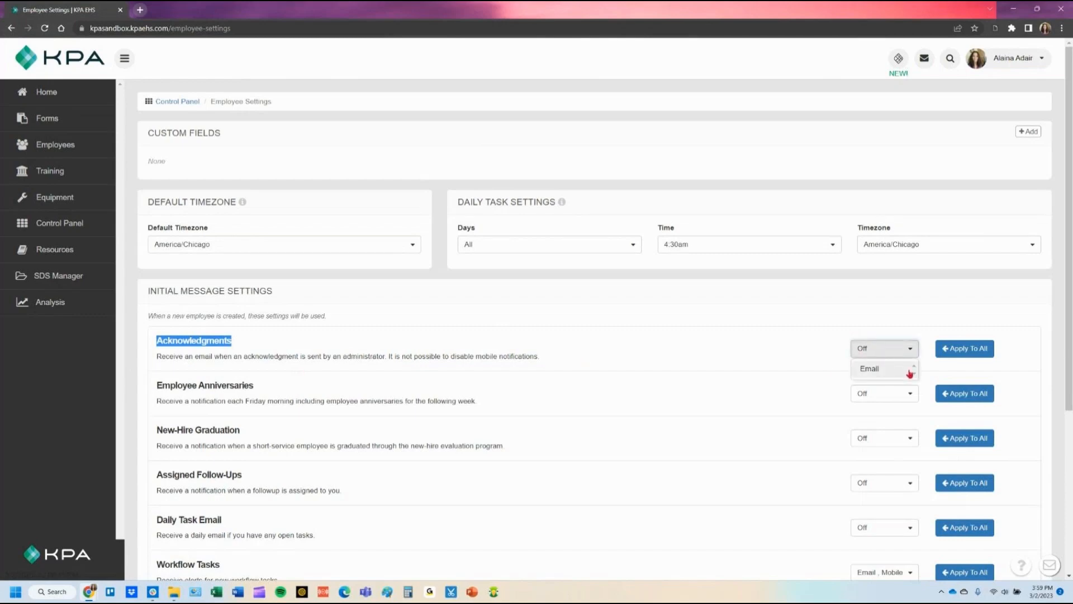
pyautogui.click(910, 374)
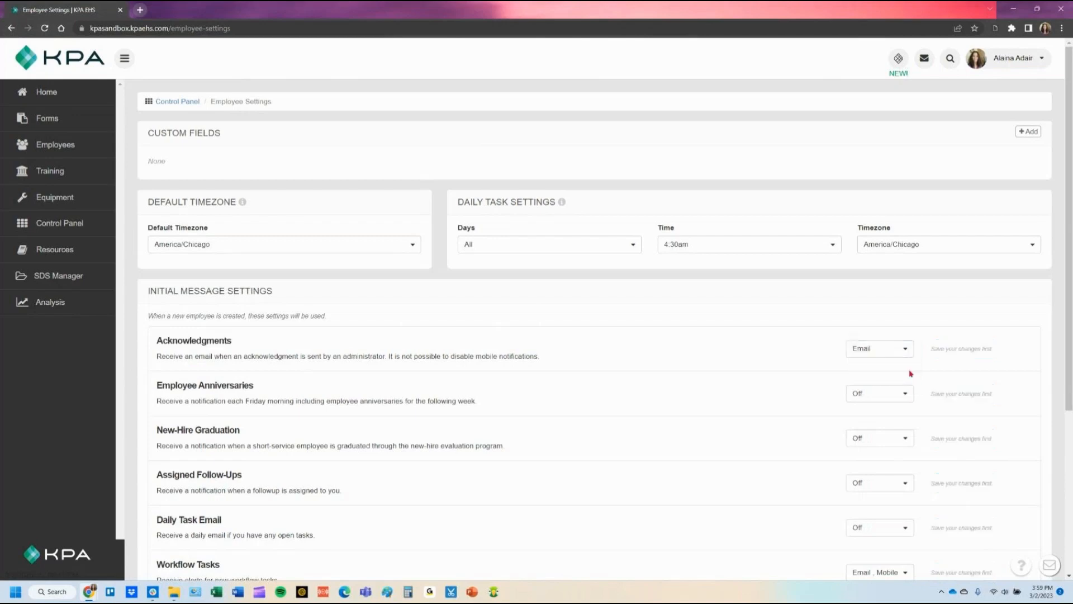
pyautogui.scroll(-4, 779, 390)
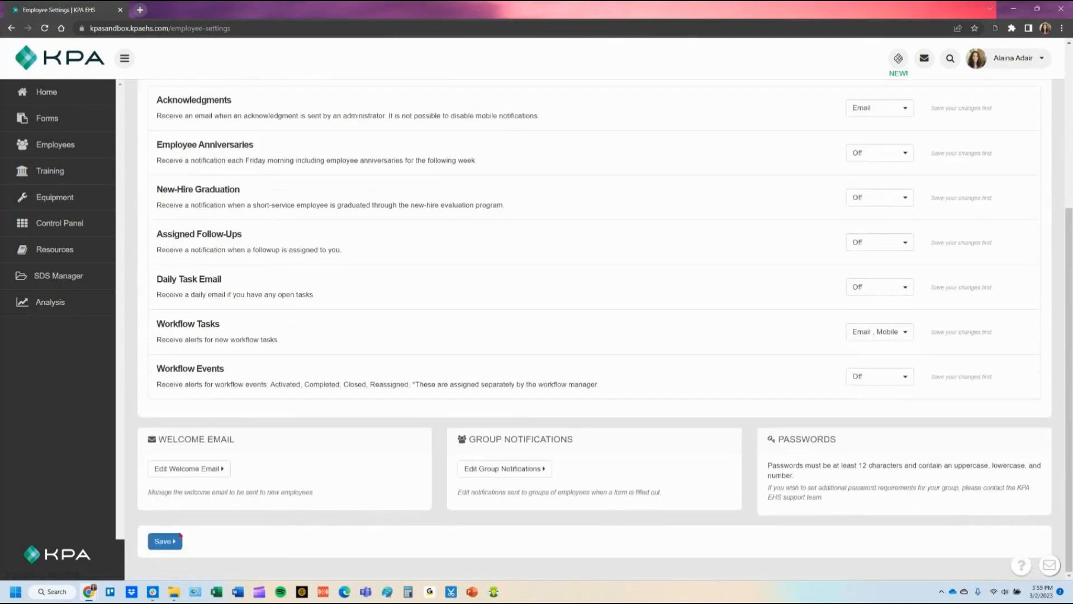
pyautogui.click(165, 541)
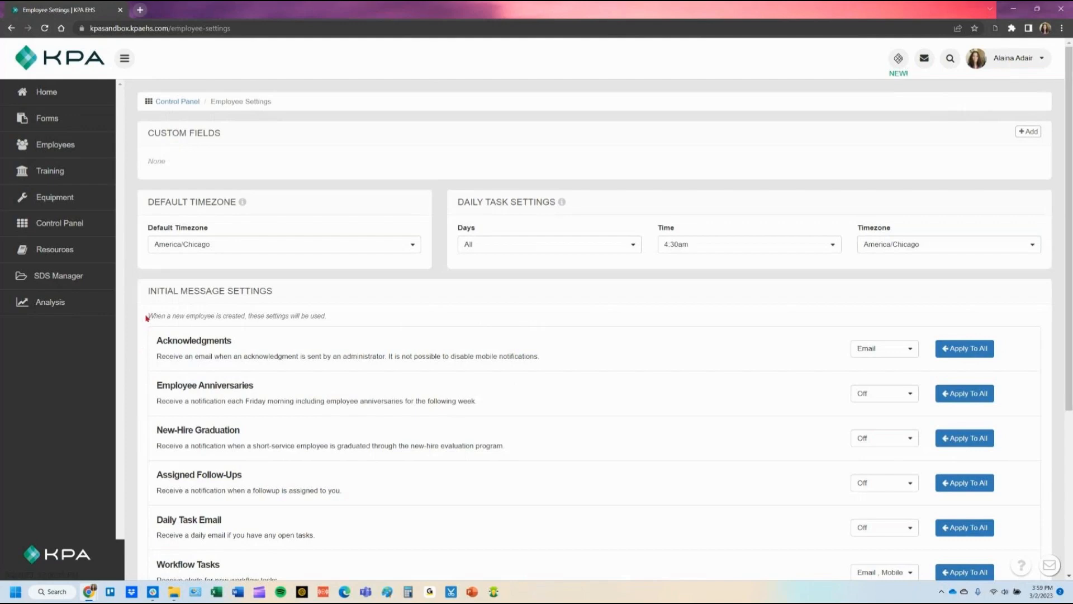
# Apply the Acknowledgments email setting for new employees to all existing employees as well.
pyautogui.moveTo(147, 315); pyautogui.dragTo(246, 316)
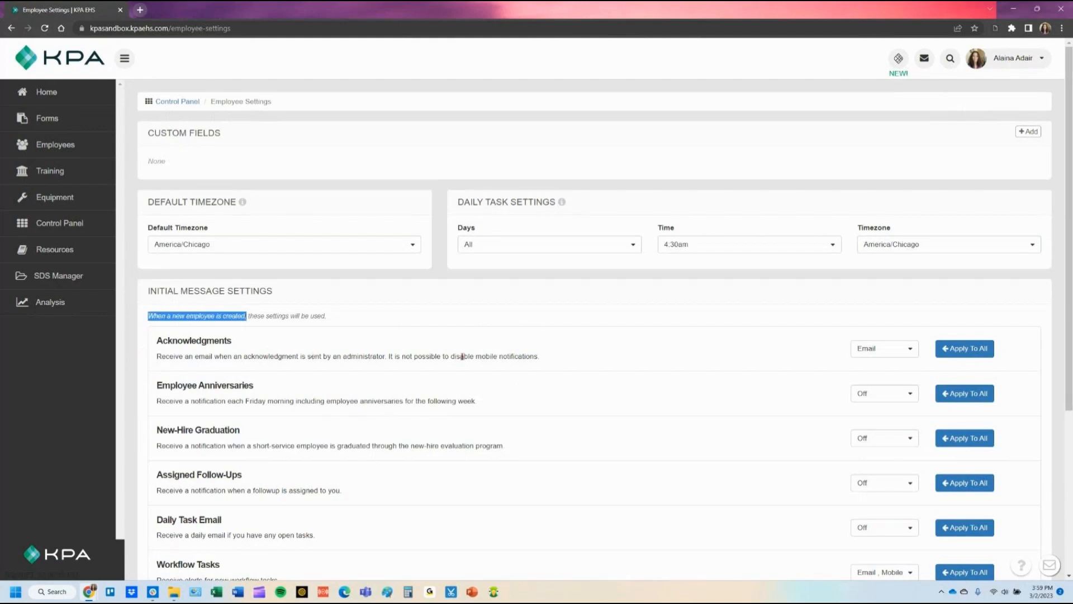
pyautogui.click(674, 363)
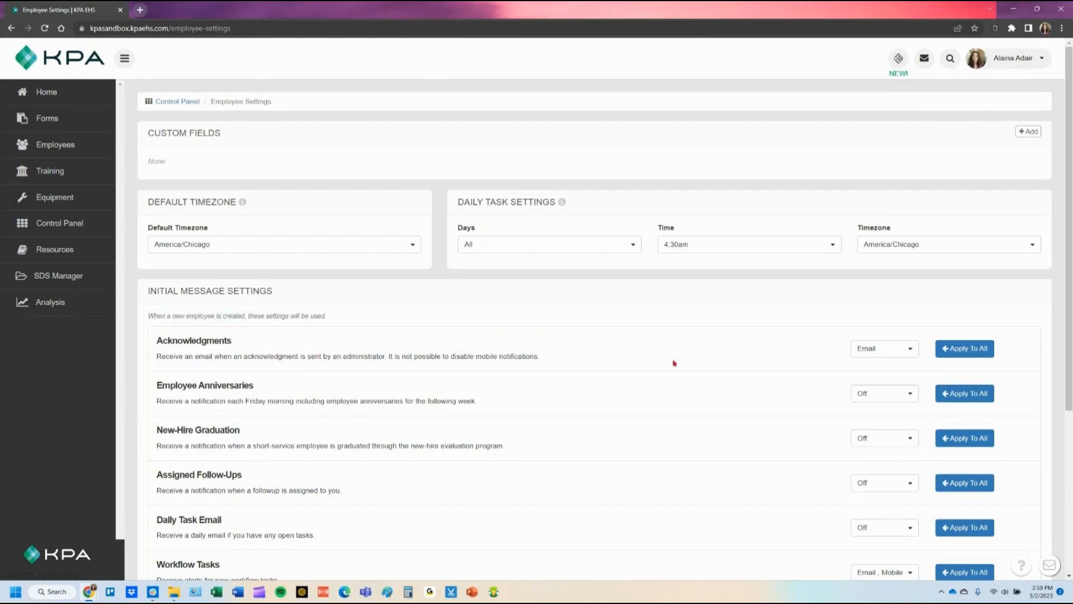
pyautogui.click(966, 356)
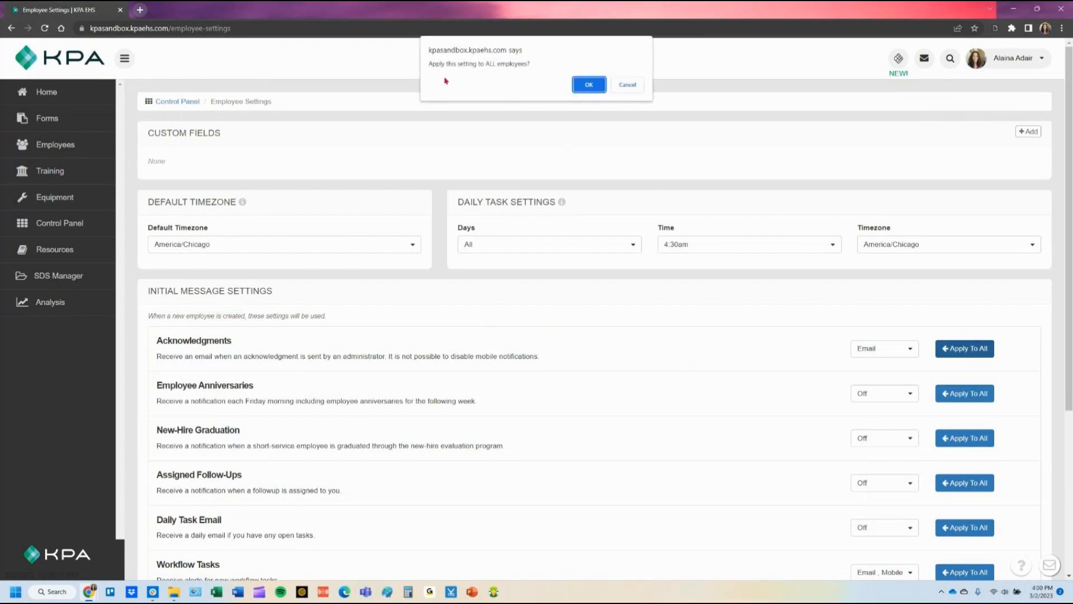
pyautogui.click(588, 85)
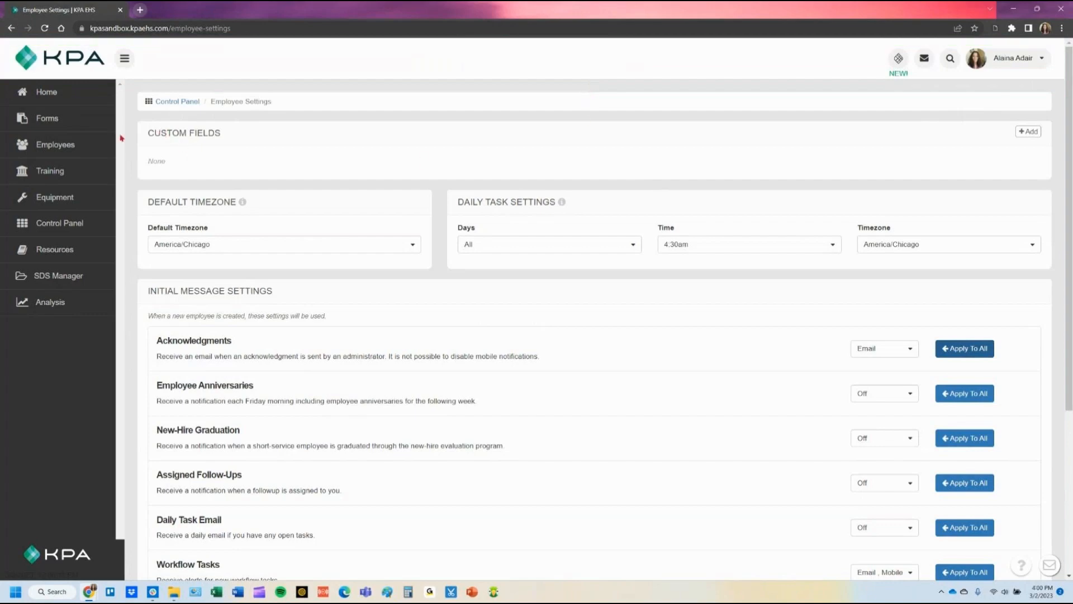
# View the individual notification settings of the employee with the HSE title in Houston.
pyautogui.click(83, 146)
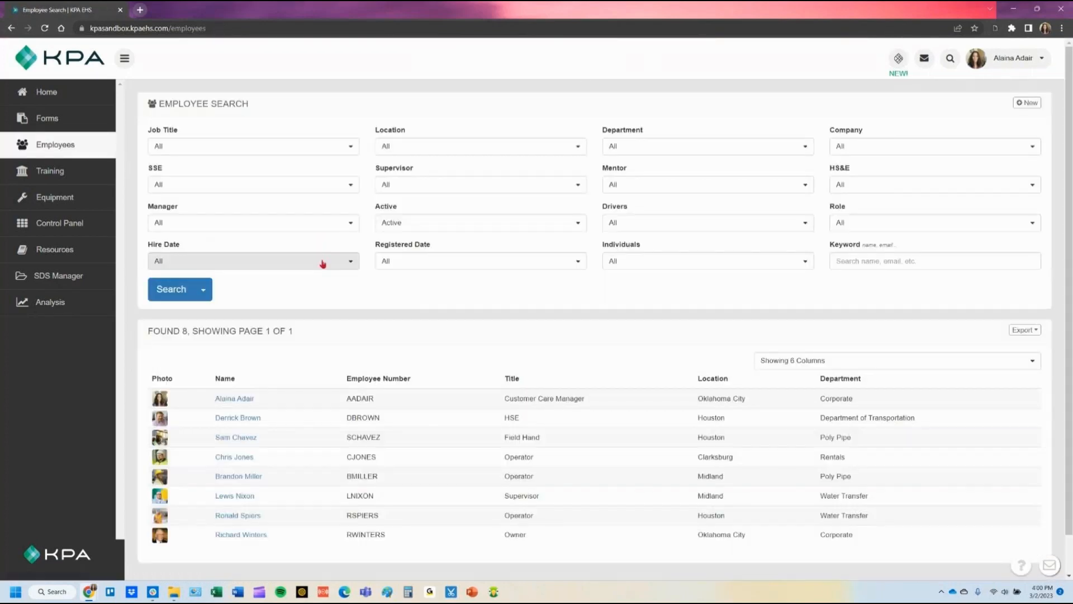
pyautogui.click(248, 421)
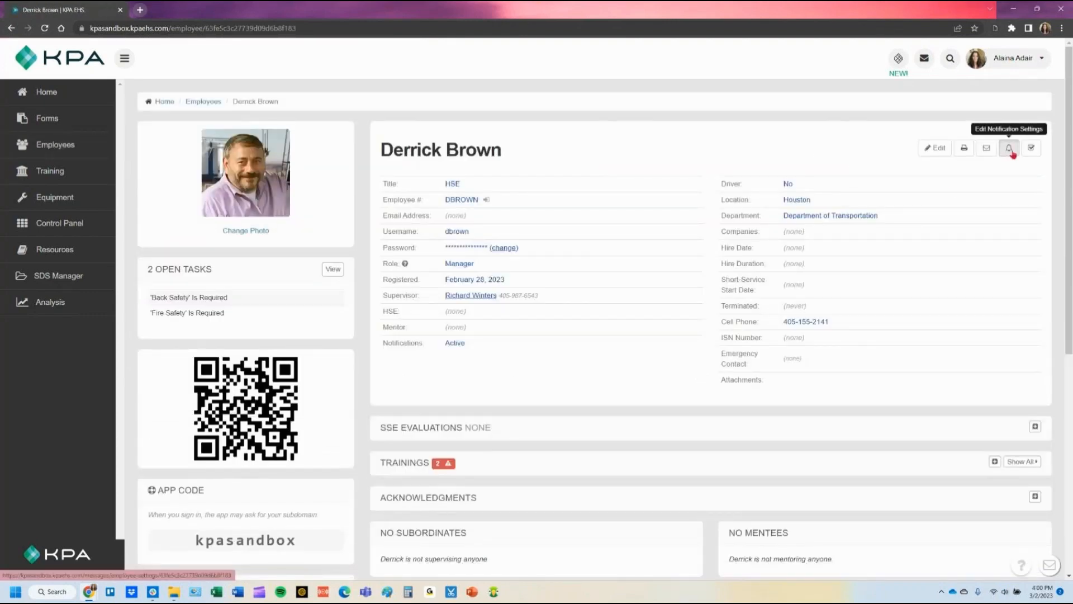
pyautogui.click(1009, 148)
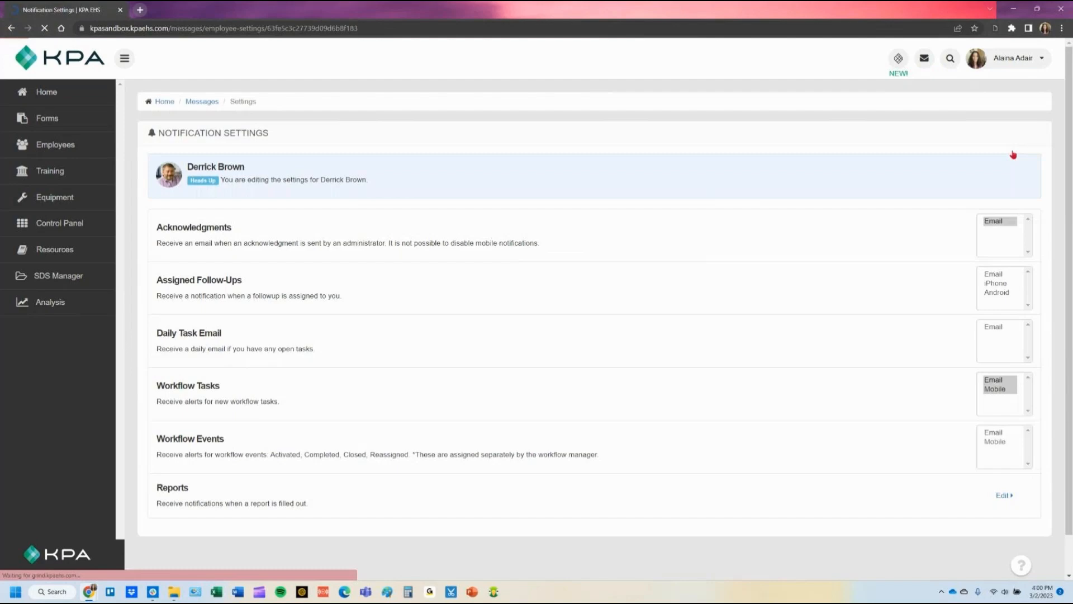
# Start a new acknowledgment and attach the Sample Document PDF from the computer.
pyautogui.click(68, 221)
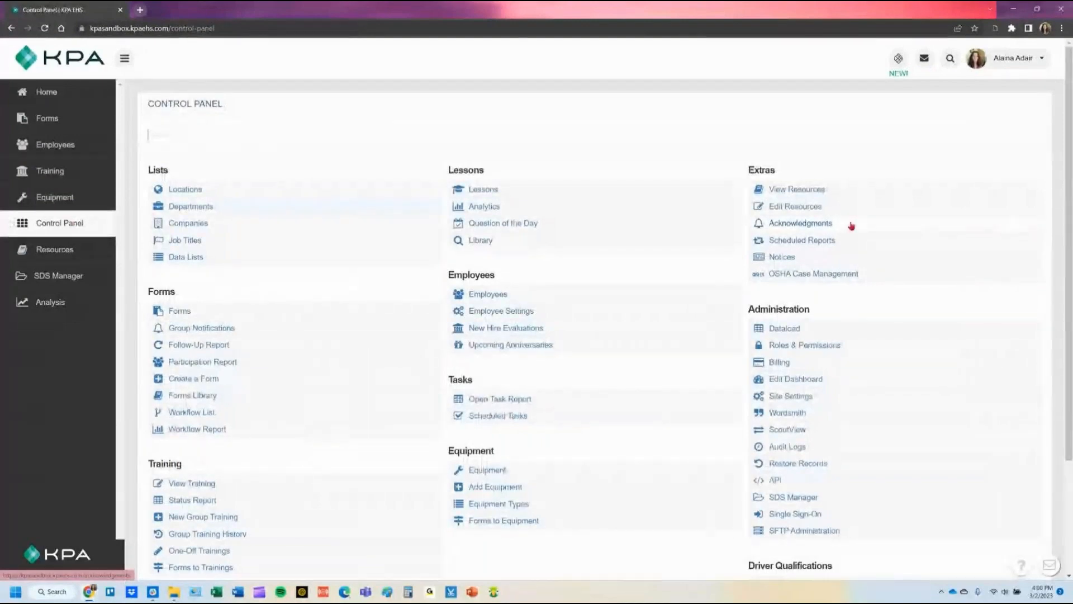
pyautogui.click(851, 225)
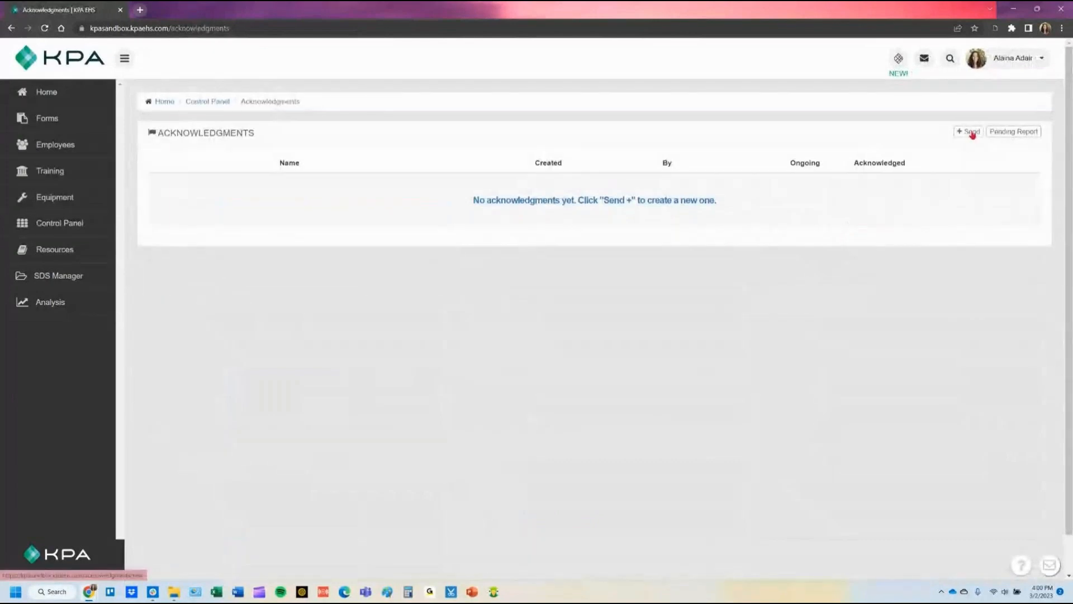
pyautogui.click(972, 133)
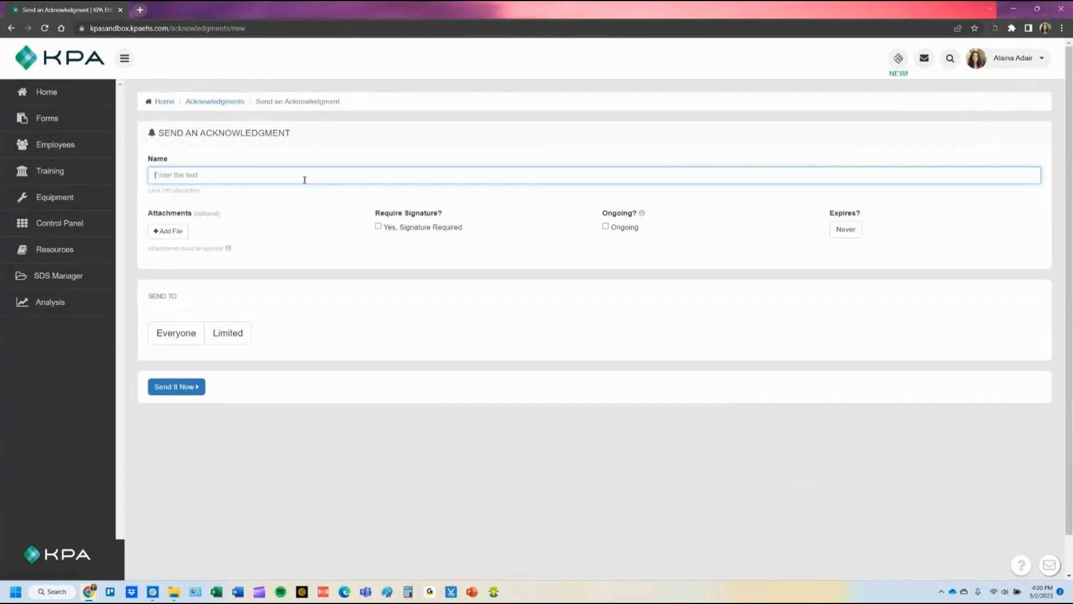
pyautogui.click(174, 594)
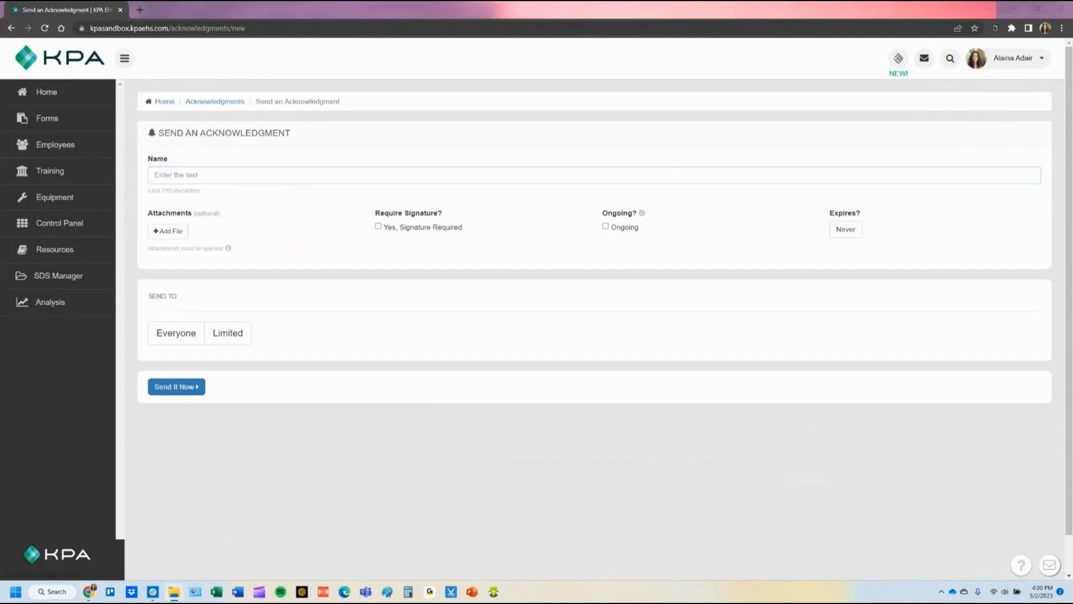
pyautogui.moveTo(0, 167); pyautogui.dragTo(204, 242)
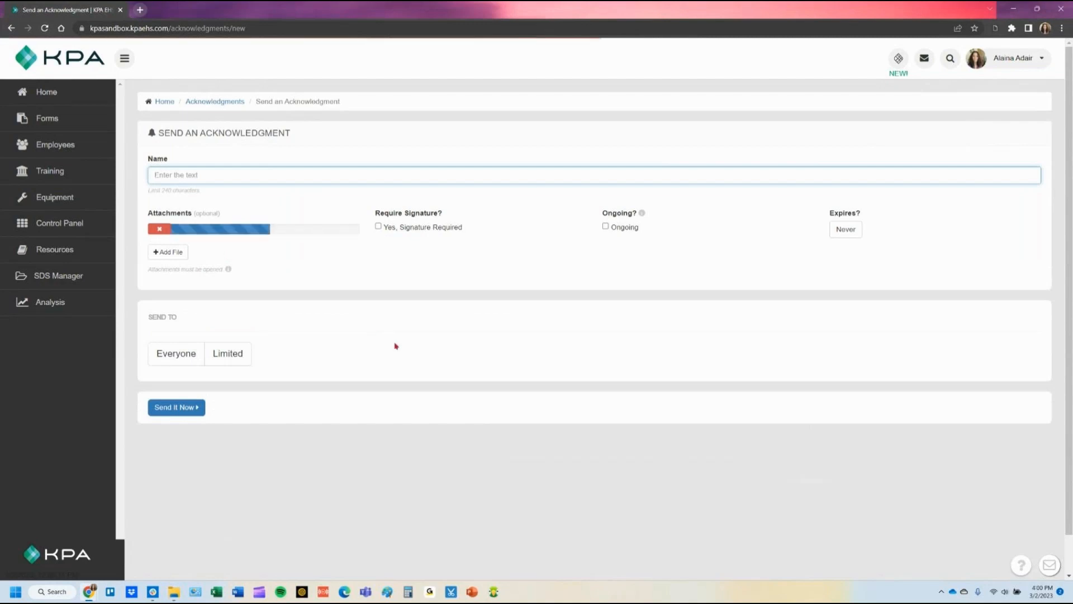
# Require a signature for the acknowledgment and name it "Please review and sign off".
pyautogui.click(383, 227)
pyautogui.click(386, 177)
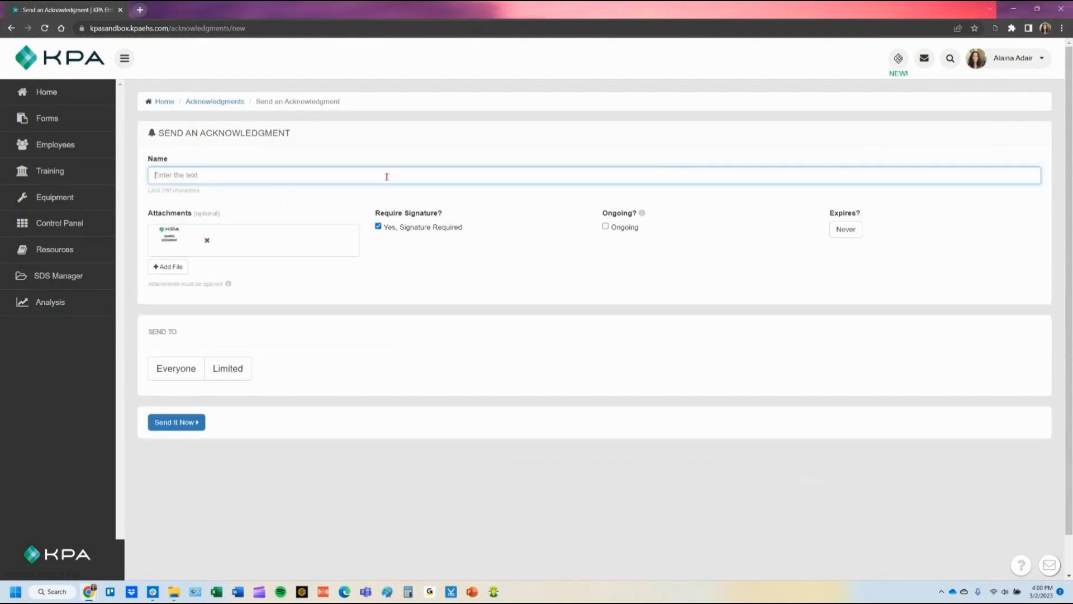
pyautogui.write('Please review and sign off')
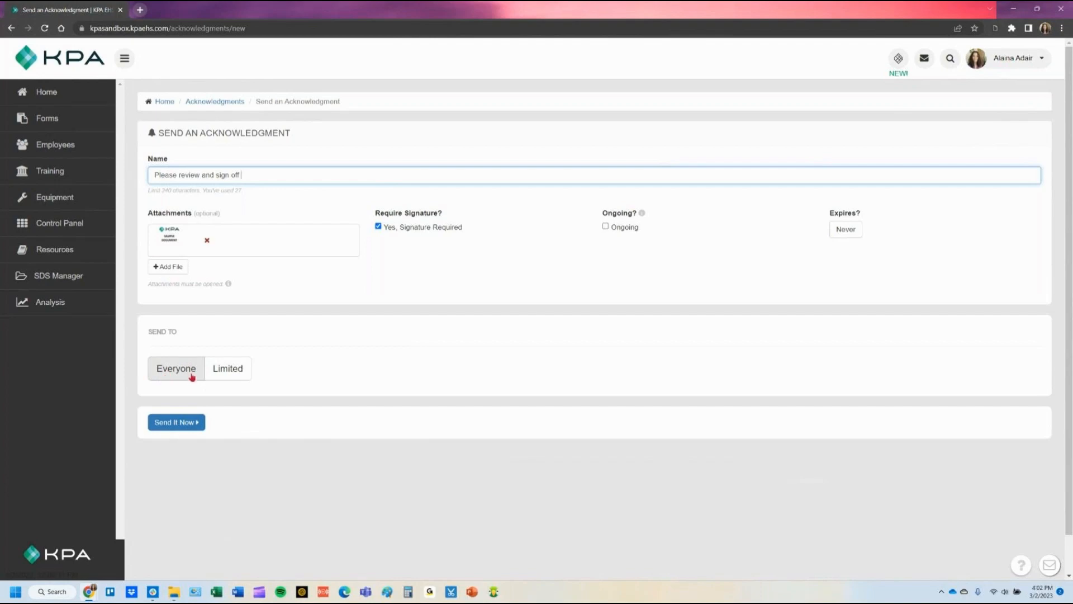
# Limit the recipients to employees whose job title is Customer Care Manager and send the acknowledgment.
pyautogui.click(235, 378)
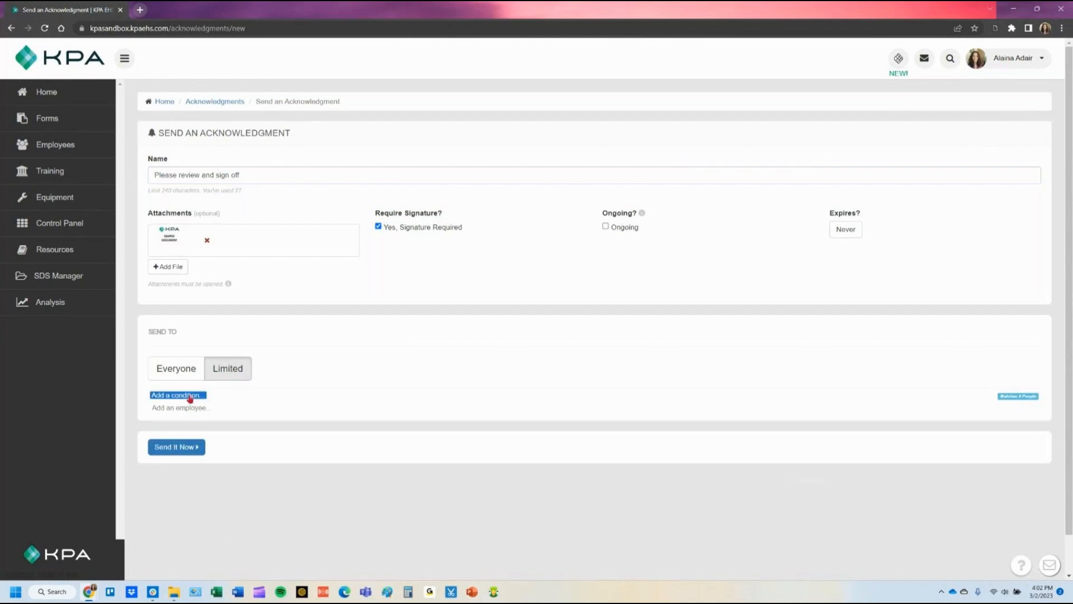
pyautogui.click(204, 395)
pyautogui.click(212, 423)
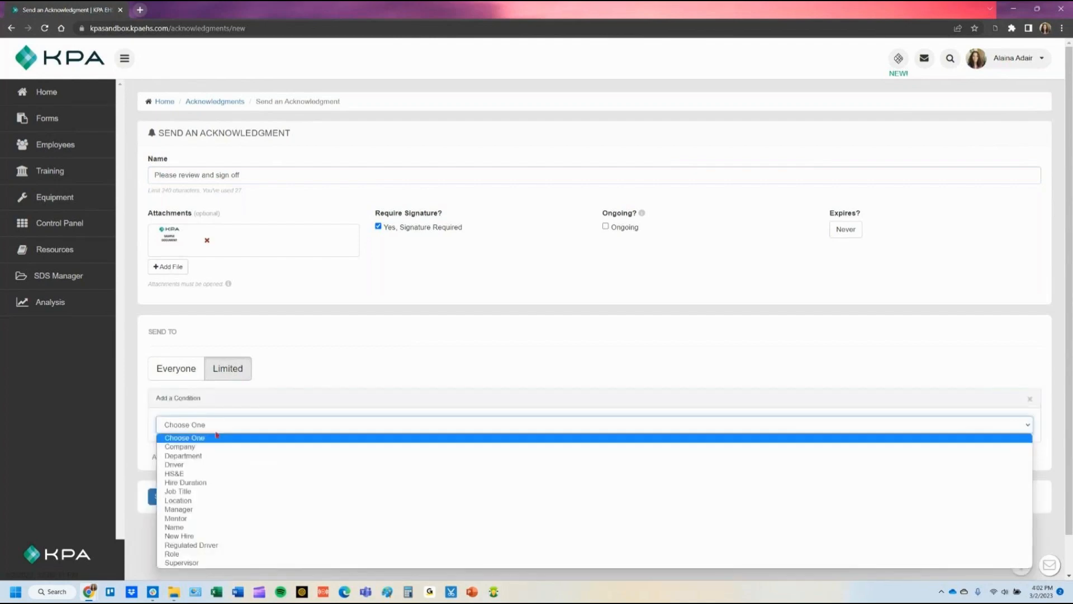
pyautogui.click(212, 495)
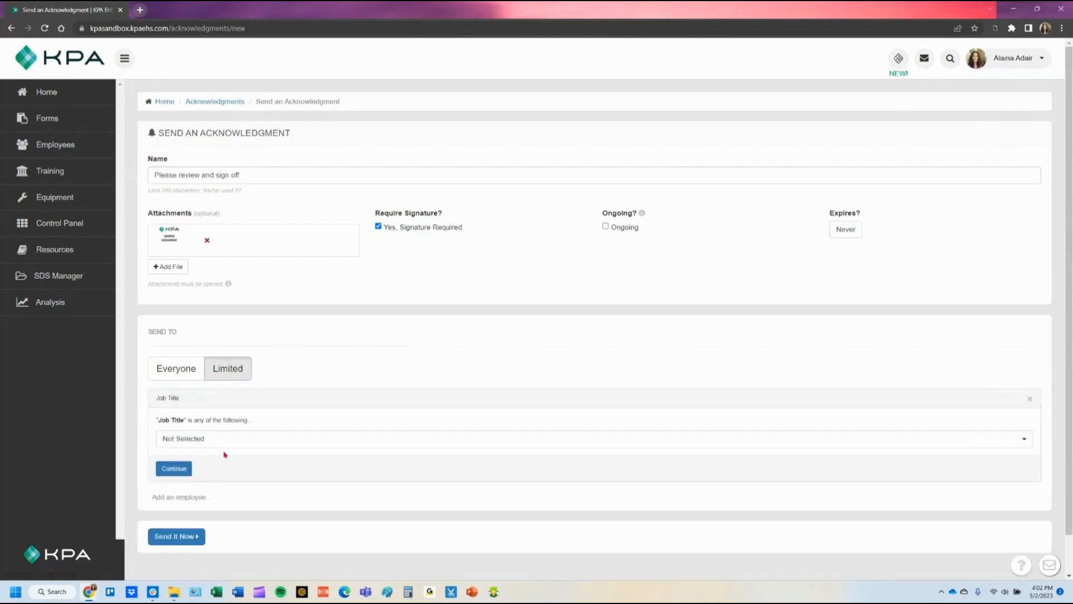
pyautogui.click(228, 441)
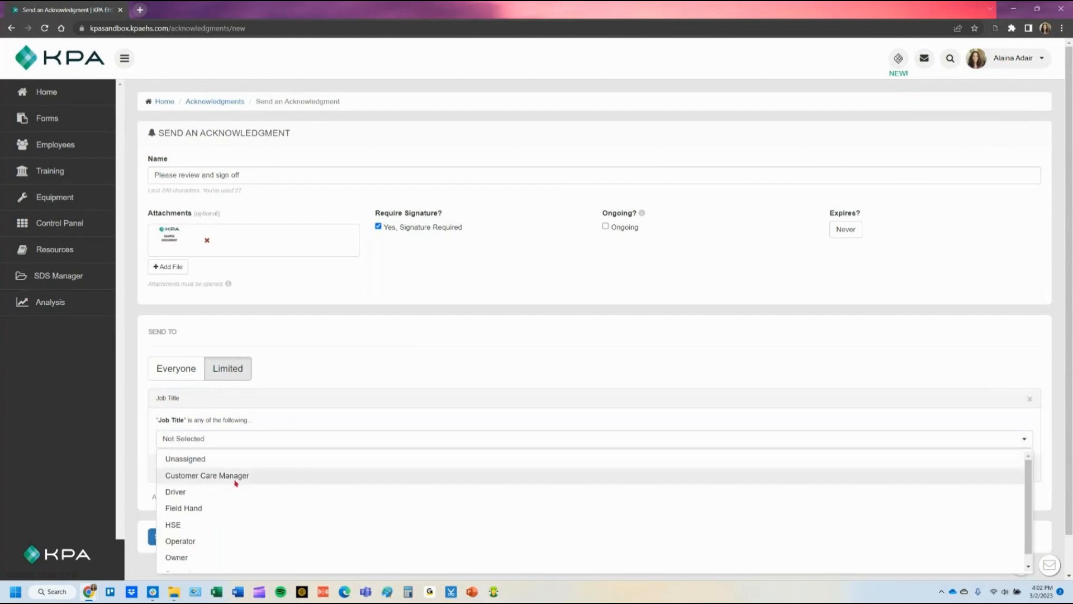
pyautogui.click(233, 480)
pyautogui.click(184, 474)
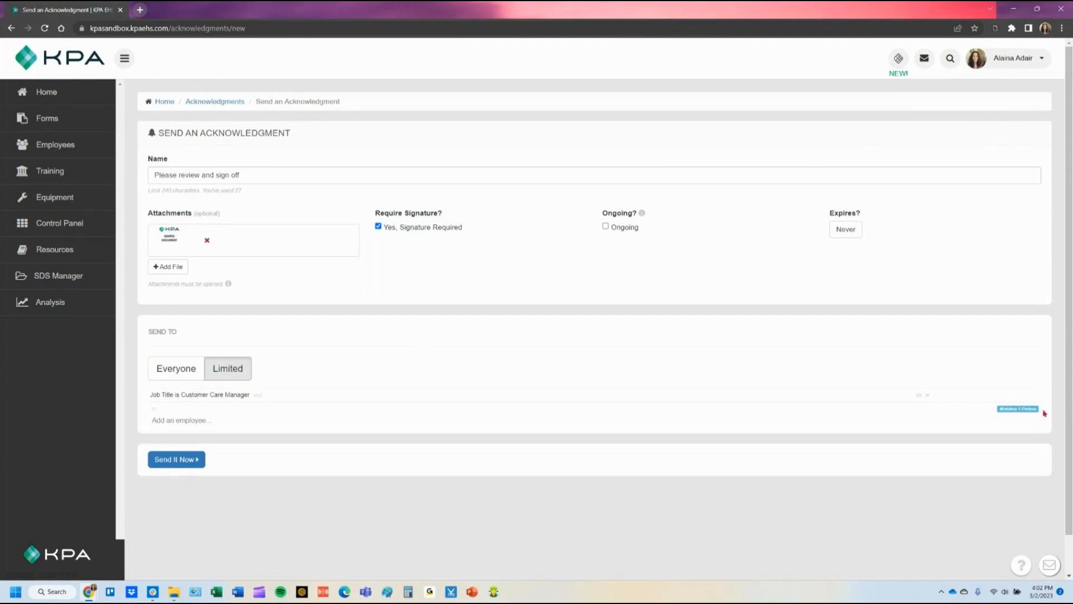
pyautogui.click(171, 464)
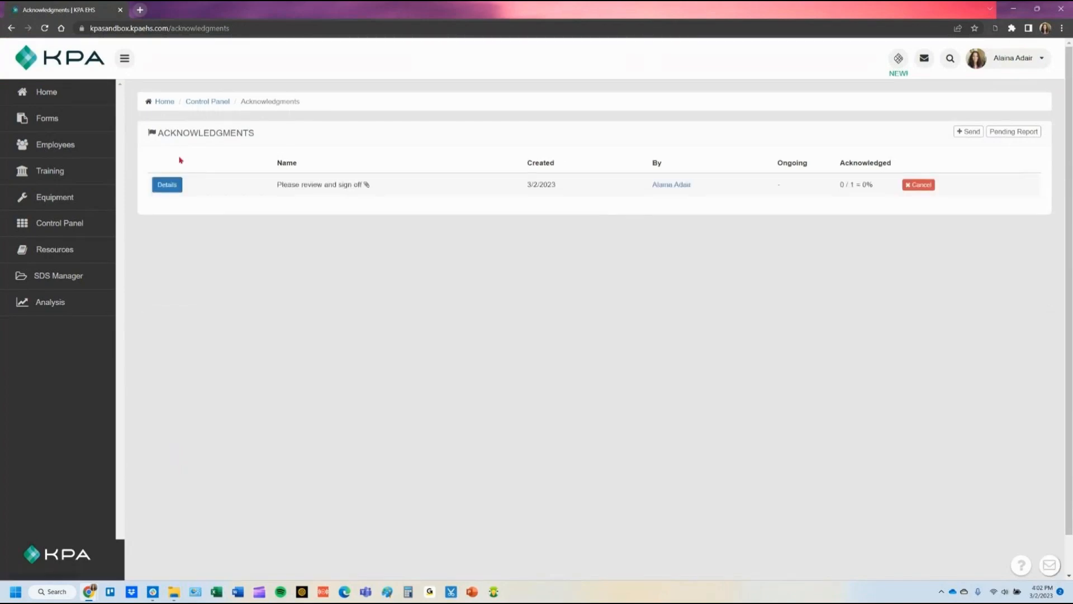
# Open the "Please review and sign off" task from the home dashboard and go through its attached document to the signature page.
pyautogui.click(77, 100)
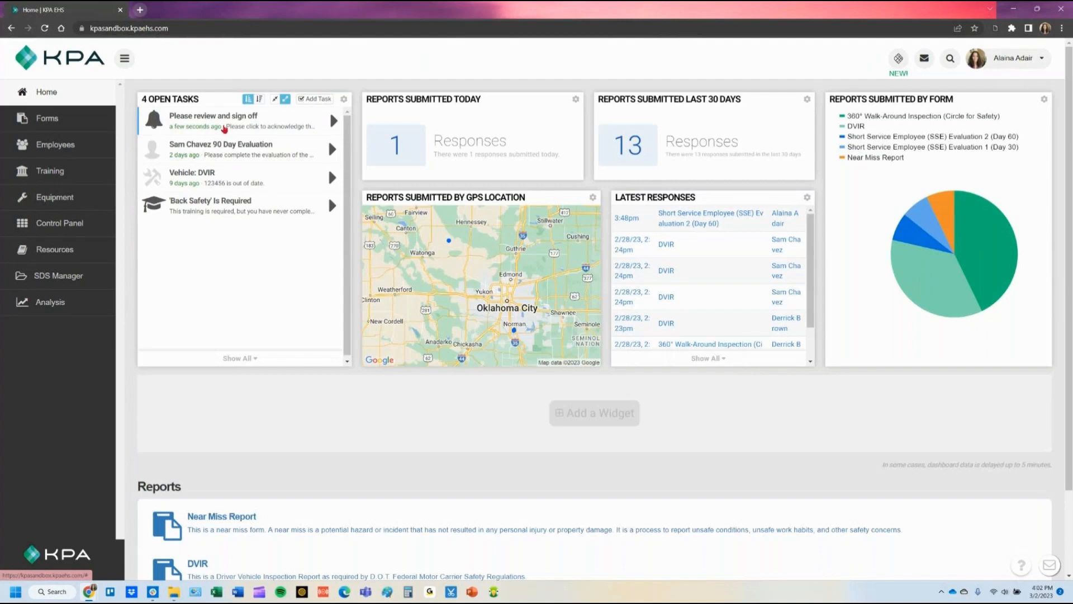
pyautogui.click(225, 129)
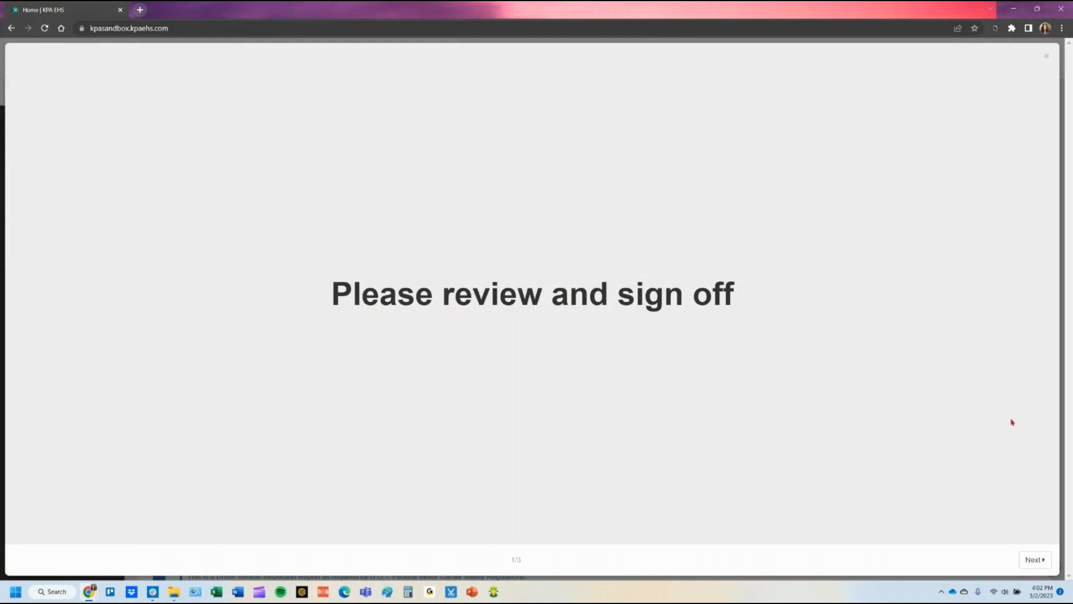
pyautogui.click(1041, 562)
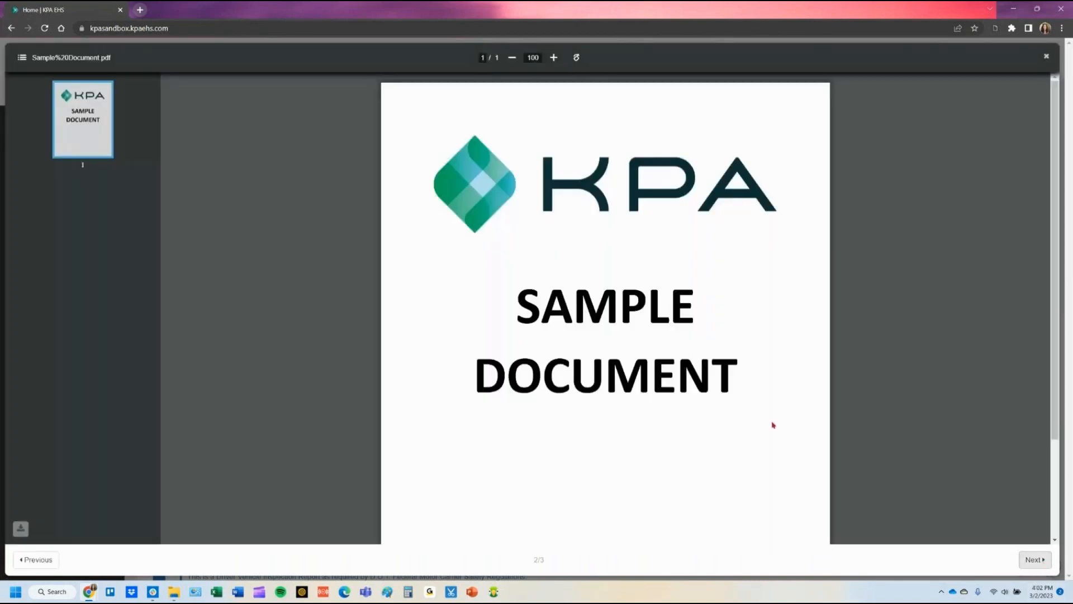
pyautogui.click(1043, 566)
# Draw the initials as a signature above the line and submit the acknowledgment.
pyautogui.moveTo(256, 353)
pyautogui.mouseDown()
pyautogui.moveTo(354, 323)
pyautogui.moveTo(233, 276)
pyautogui.mouseUp()
pyautogui.moveTo(372, 351); pyautogui.dragTo(489, 367)
pyautogui.moveTo(461, 335); pyautogui.dragTo(331, 278)
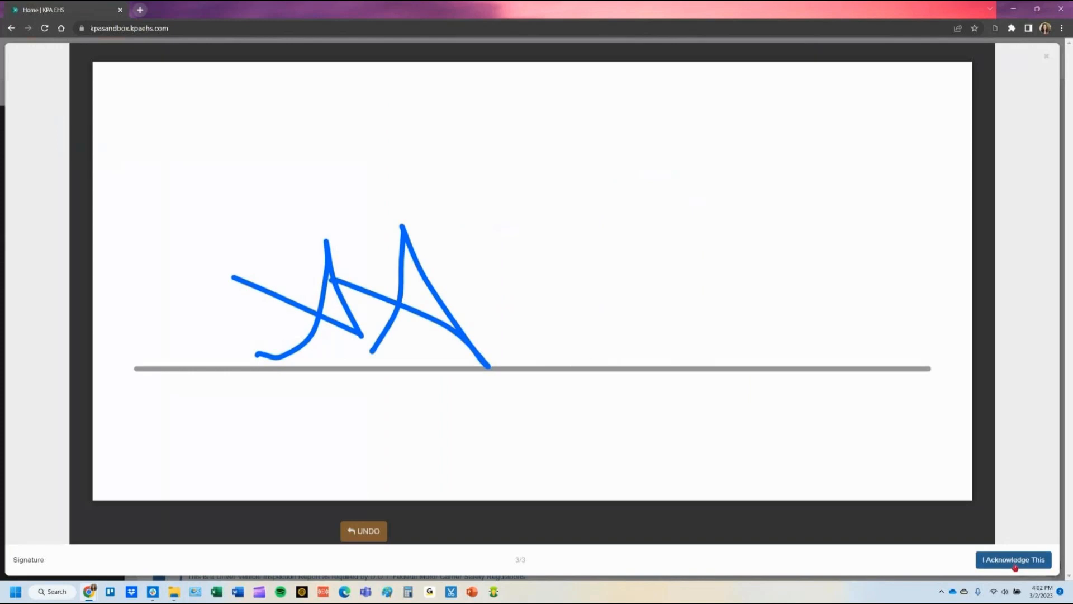
pyautogui.click(1013, 559)
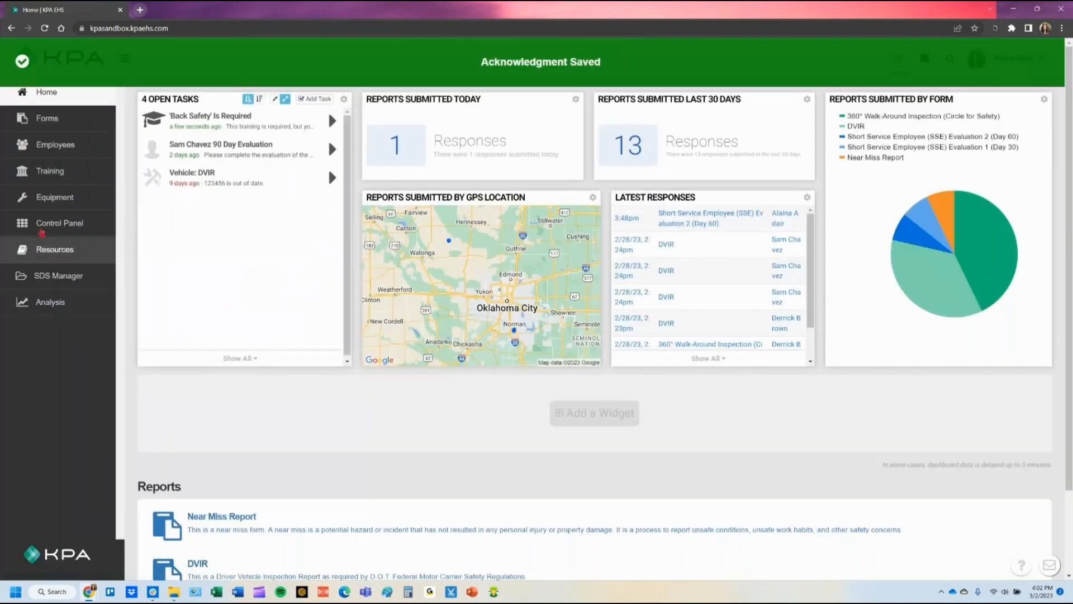
# Open a blank 360° Walk-Around Inspection (Circle for Safety) form to fill out.
pyautogui.click(42, 223)
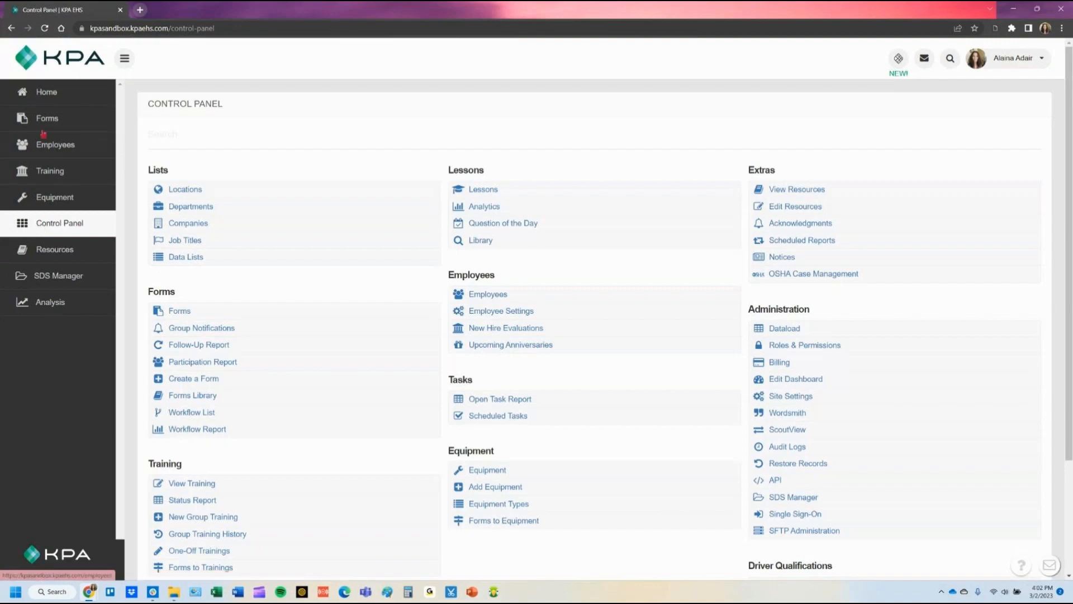
pyautogui.click(49, 118)
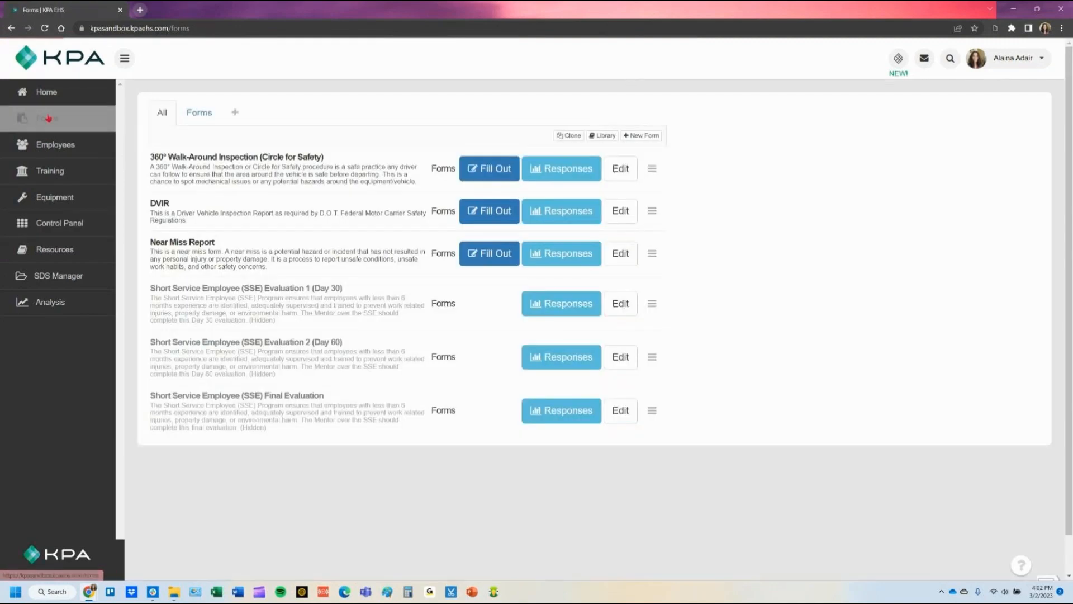
pyautogui.click(489, 169)
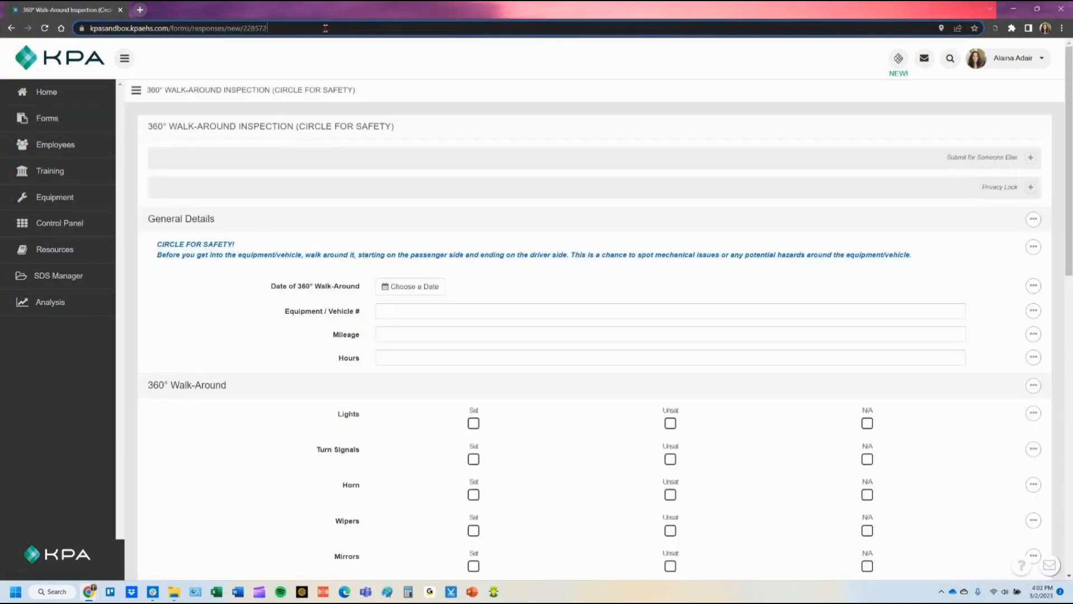
# Copy the inspection form's web address and start a new acknowledgment.
pyautogui.click(325, 27)
pyautogui.hotkey('ctrl', 'c')
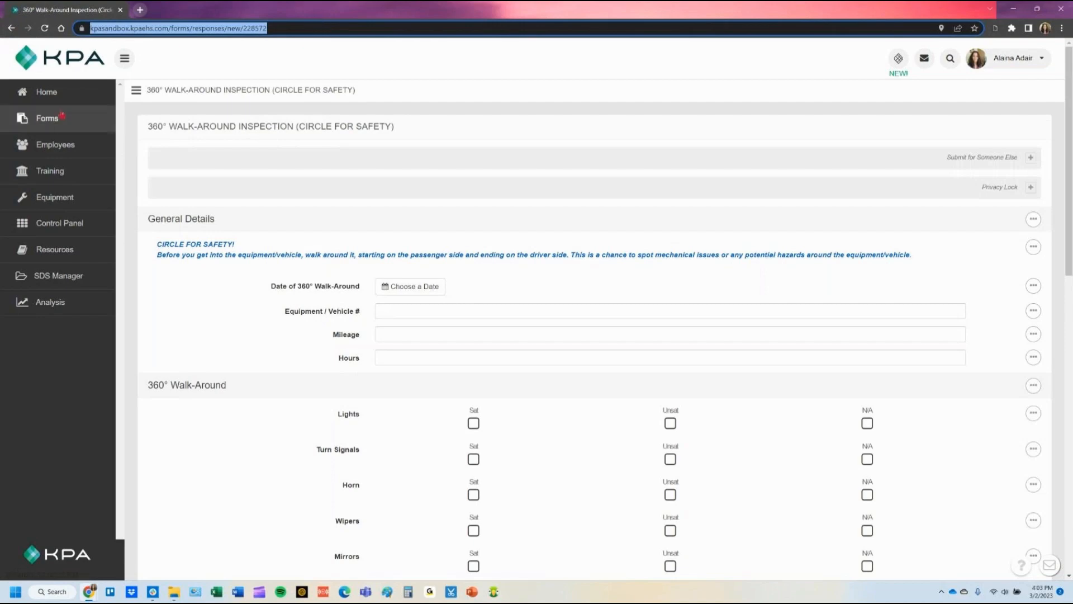
pyautogui.click(55, 103)
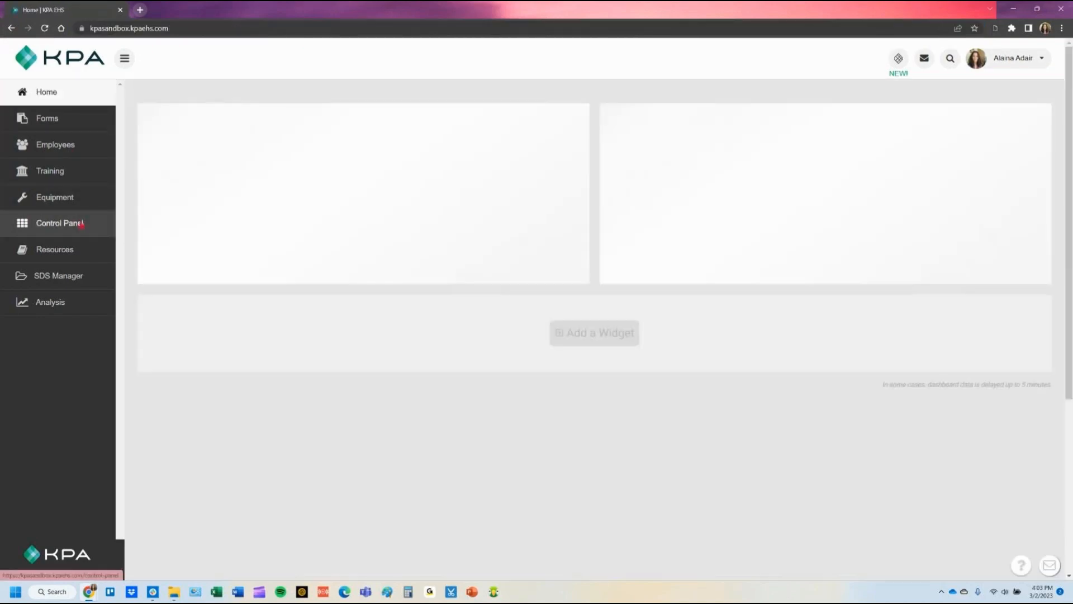
pyautogui.click(77, 221)
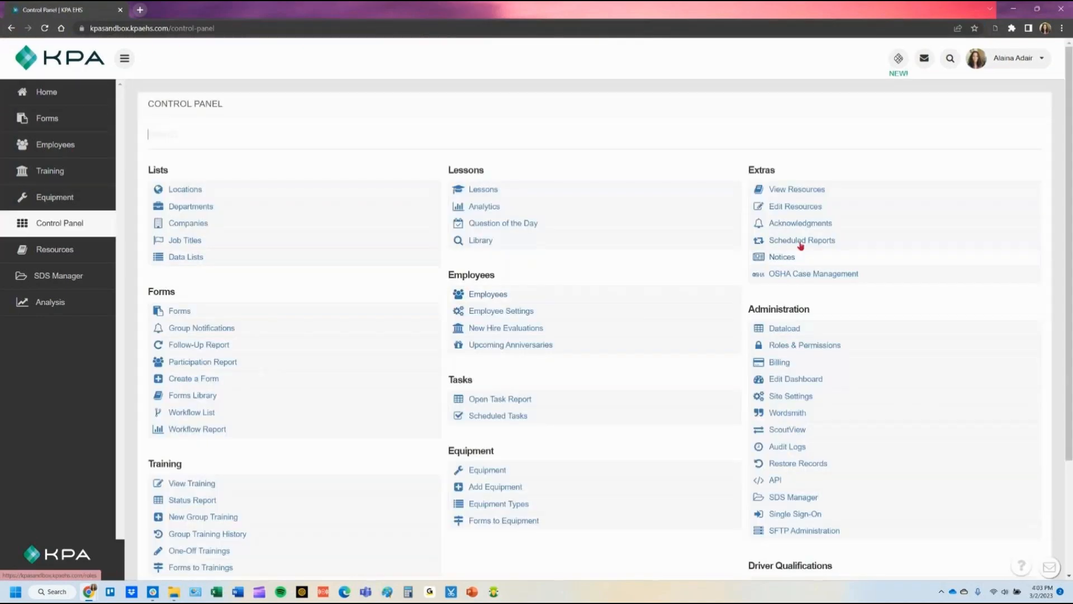
pyautogui.click(799, 223)
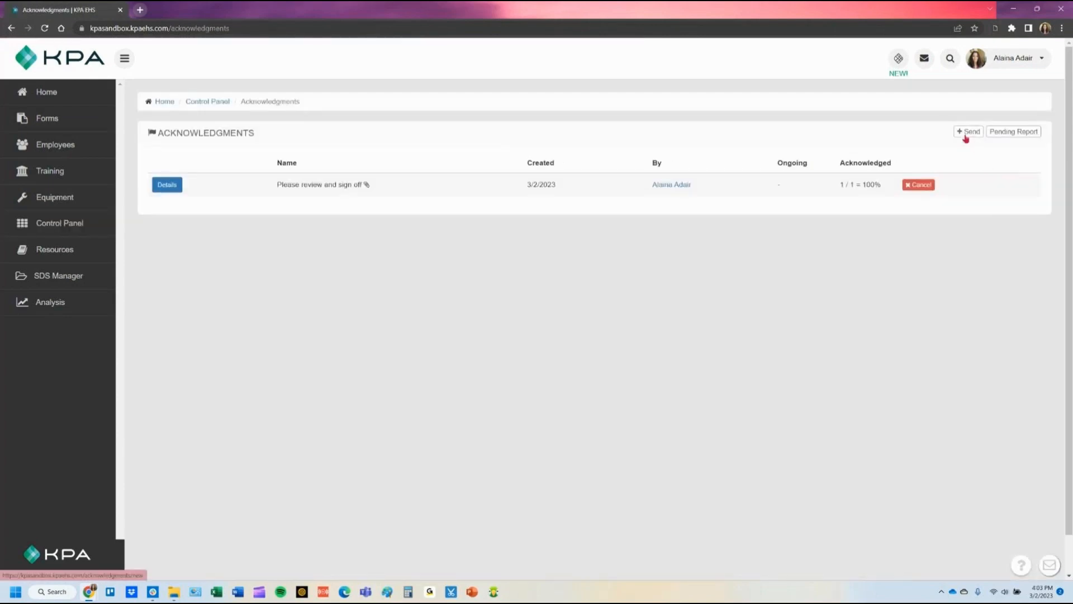
pyautogui.click(967, 133)
# Name the acknowledgment "Please click this link:" followed by the copied form address.
pyautogui.click(217, 171)
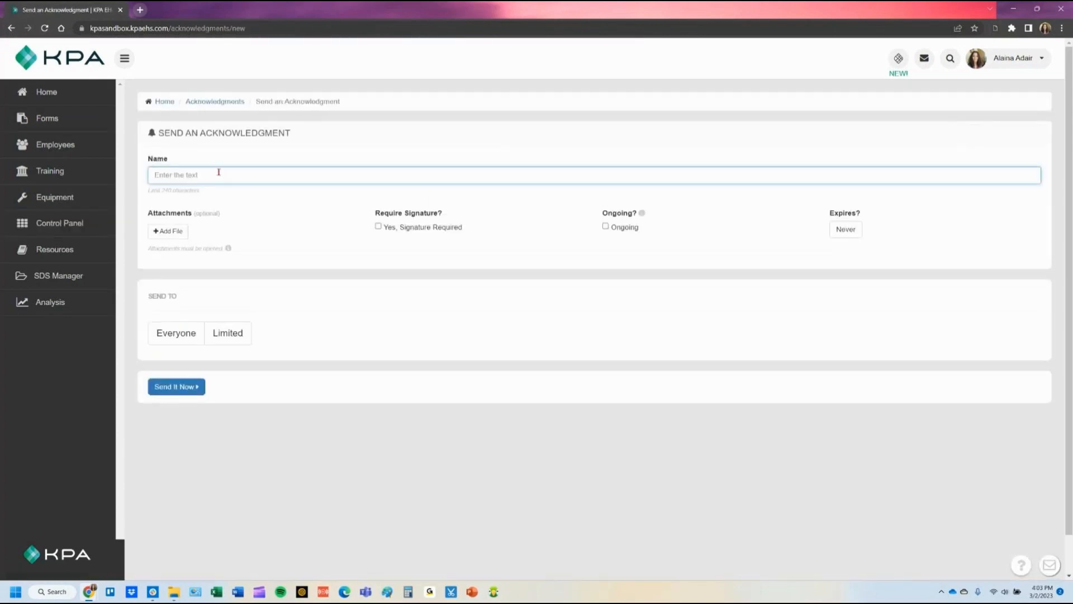
pyautogui.write('Please click this link:')
pyautogui.hotkey('ctrl', 'v')
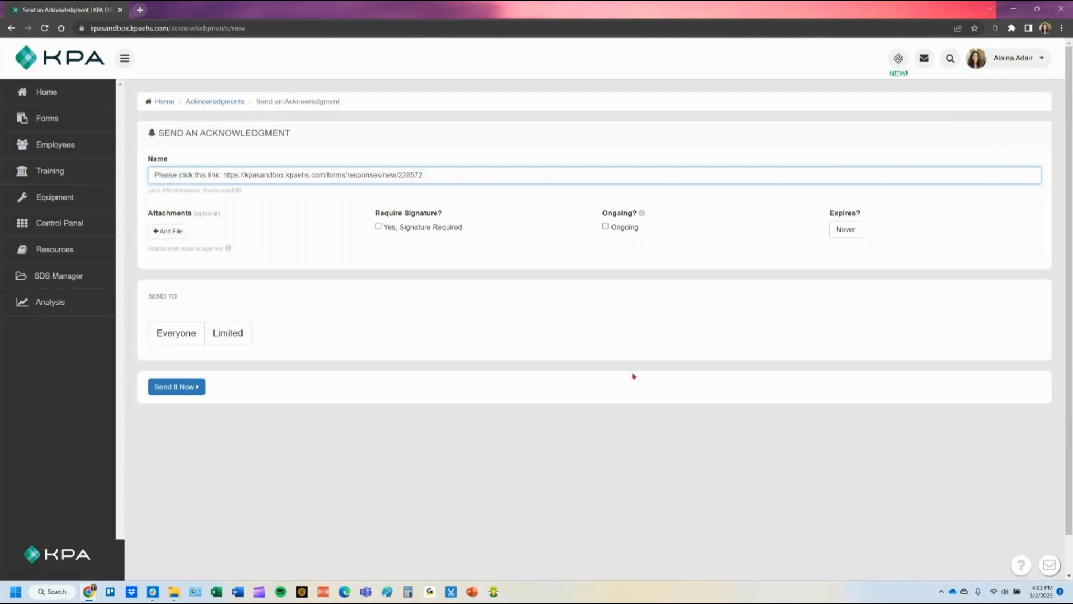
# Limit the recipients to the signed-in user as an individually added employee and send the acknowledgment.
pyautogui.click(236, 343)
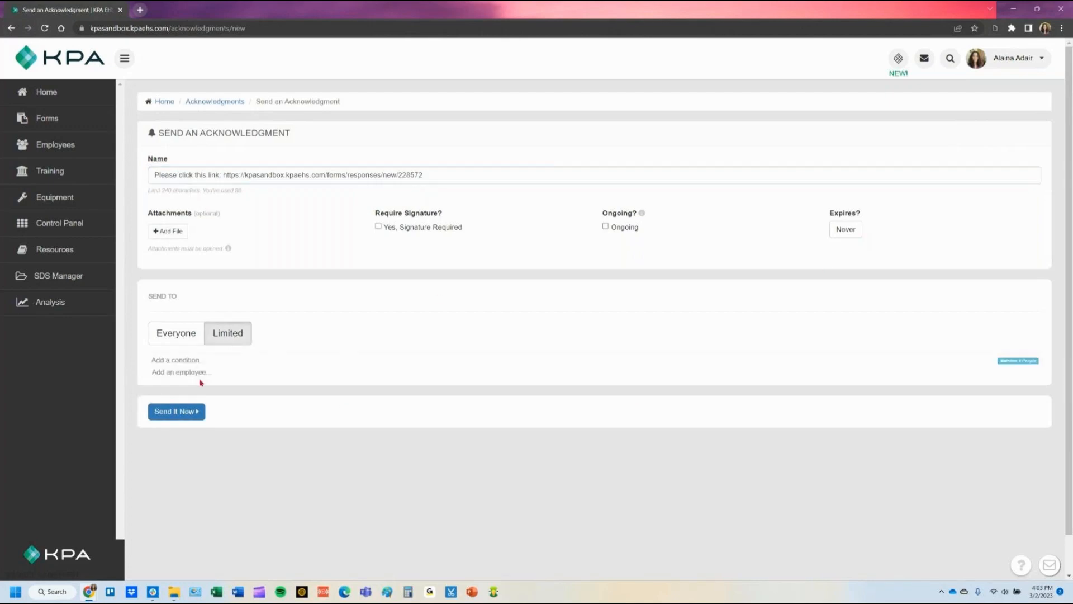
pyautogui.click(200, 373)
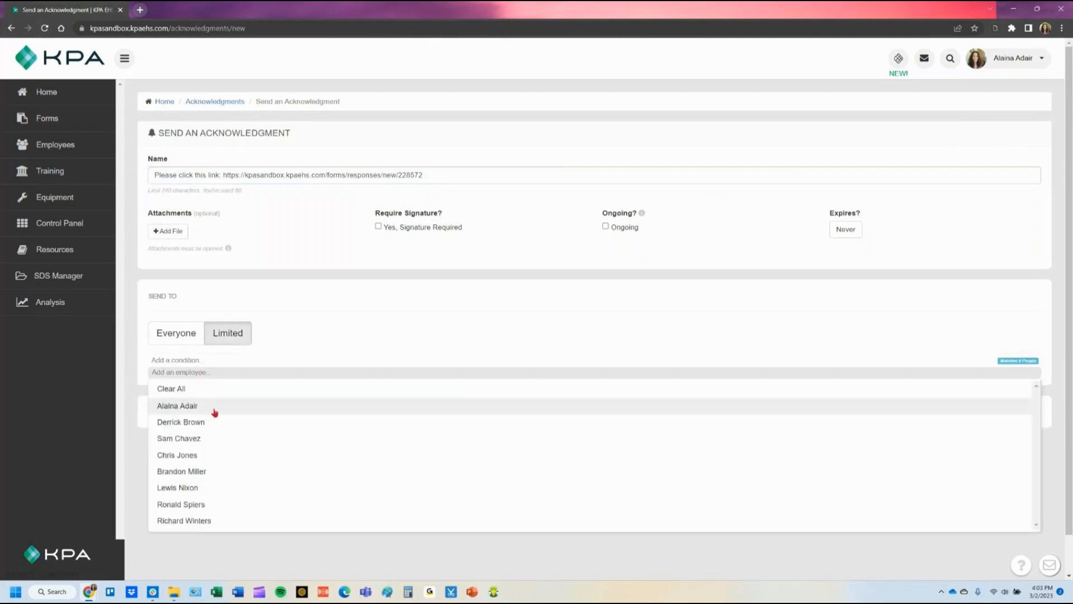
pyautogui.click(213, 409)
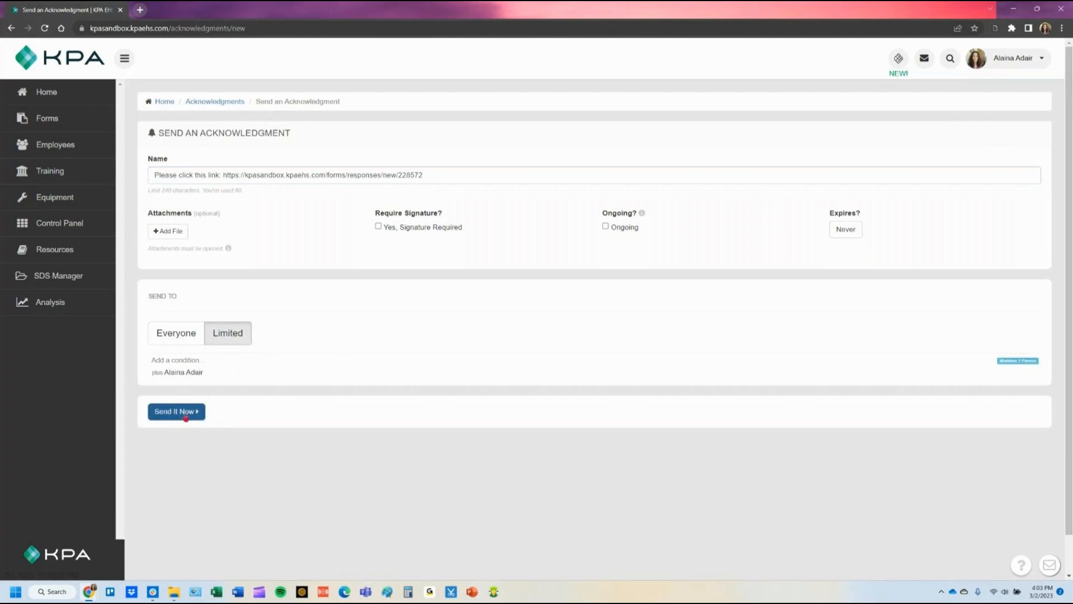
pyautogui.click(186, 417)
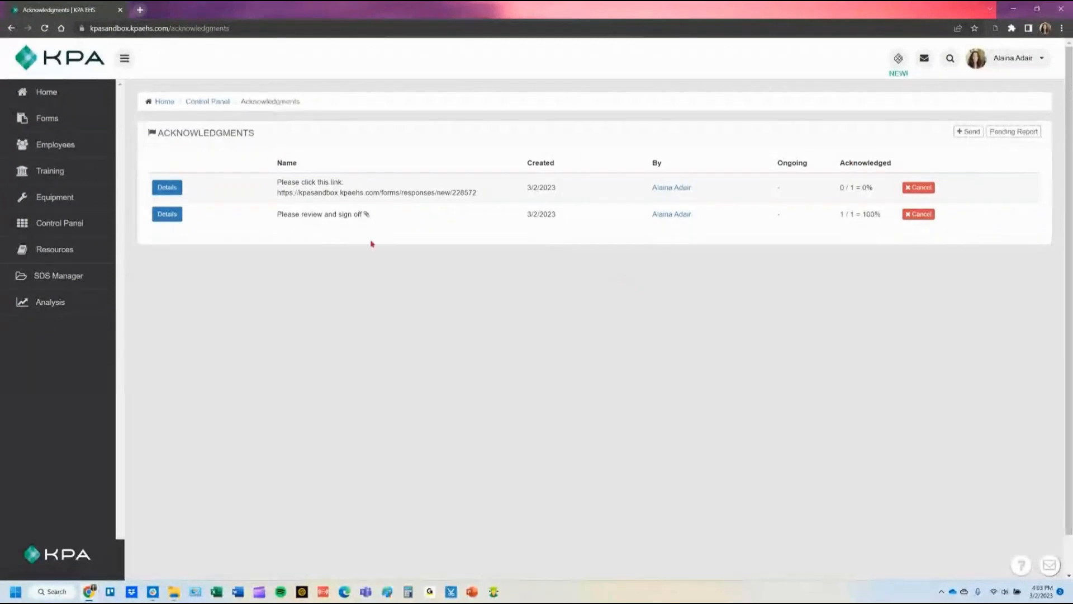
# Open the "Please click this link" task from the home dashboard, follow its form link, close the opened form and acknowledge the task.
pyautogui.click(56, 105)
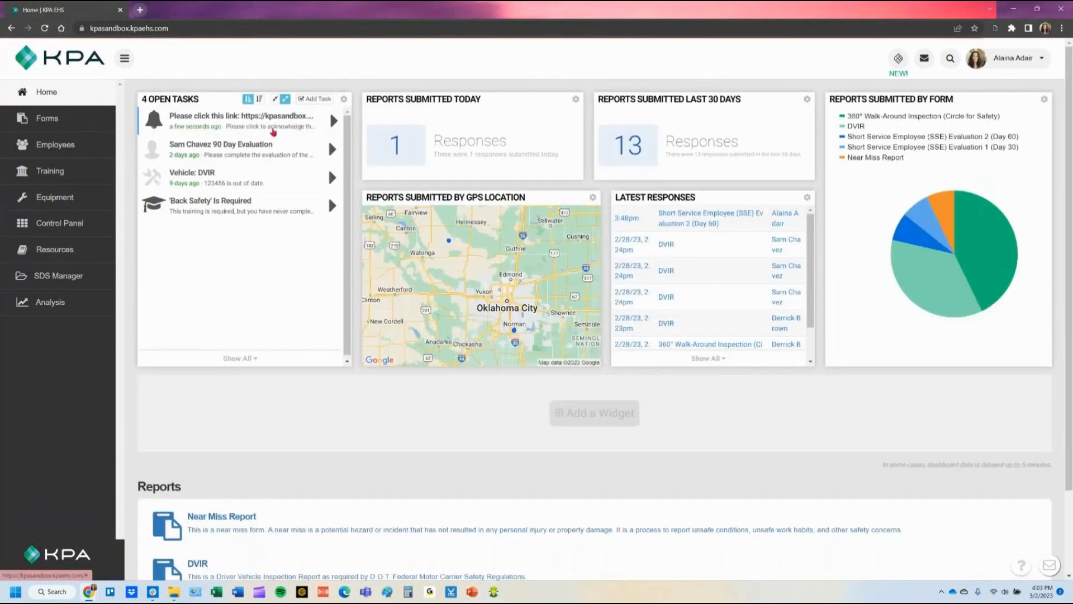
pyautogui.click(273, 130)
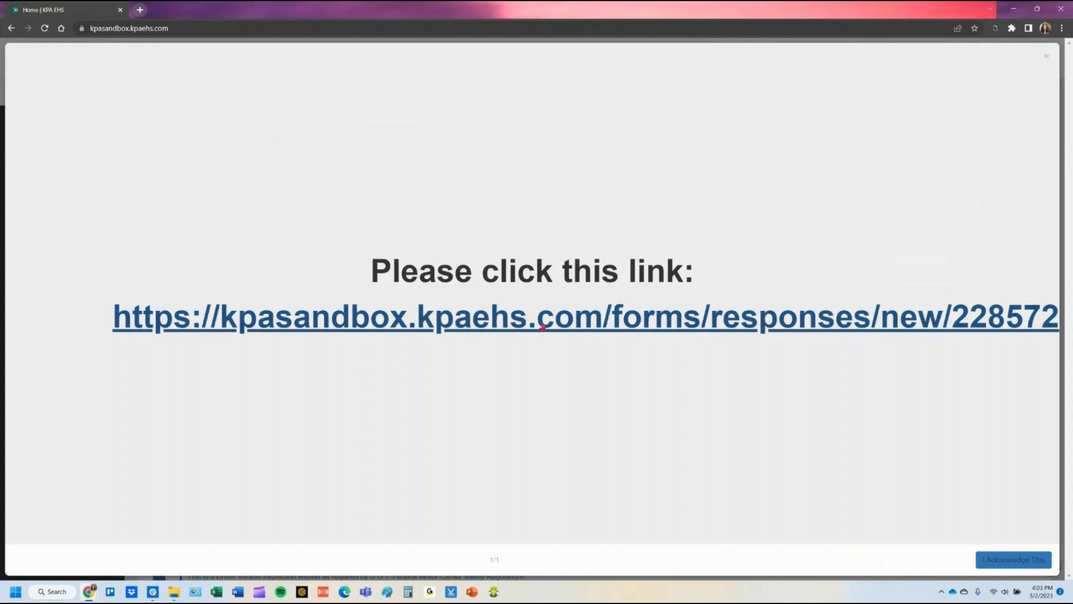
pyautogui.click(686, 330)
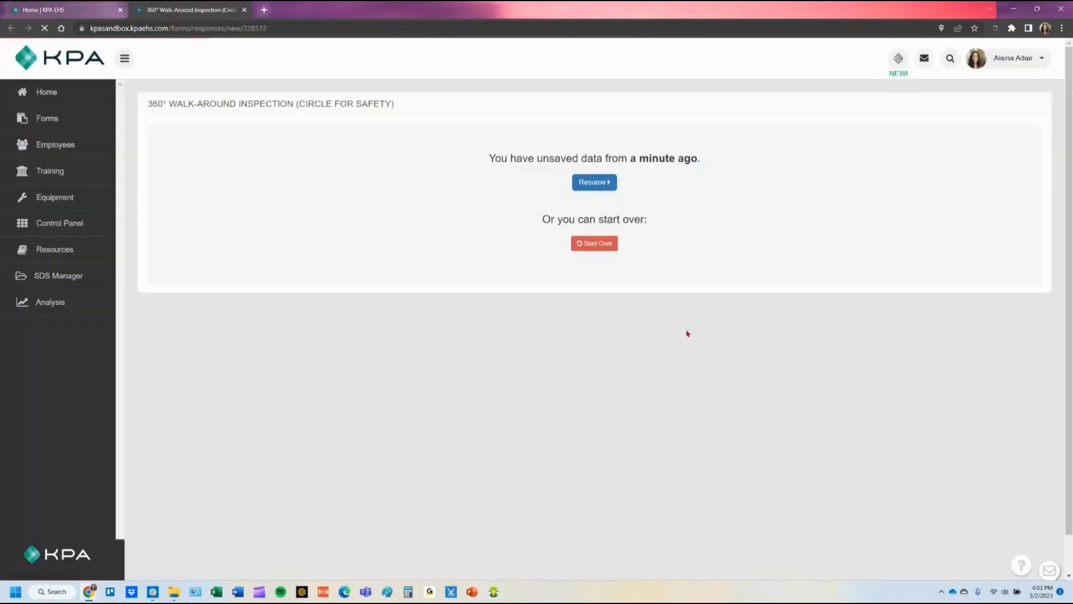
pyautogui.click(244, 10)
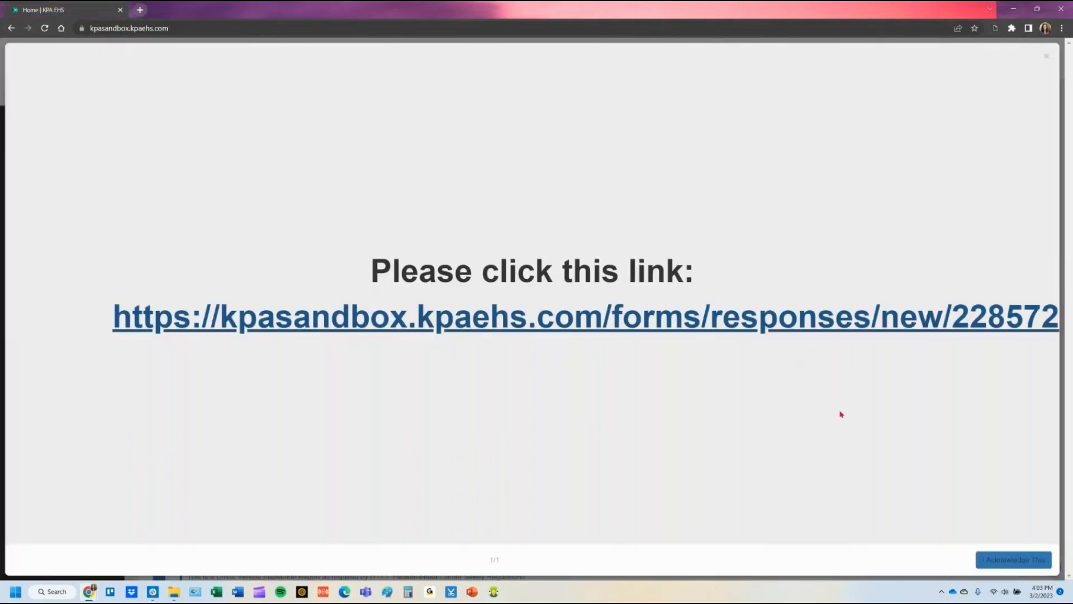
pyautogui.click(998, 560)
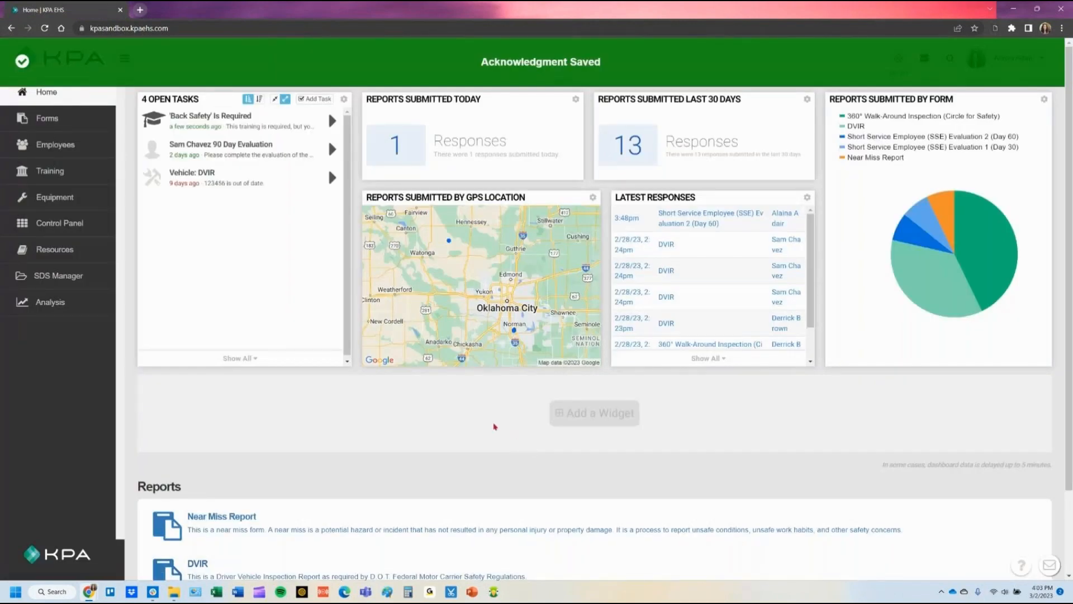
# Return to the acknowledgments list and start another new acknowledgment.
pyautogui.click(78, 226)
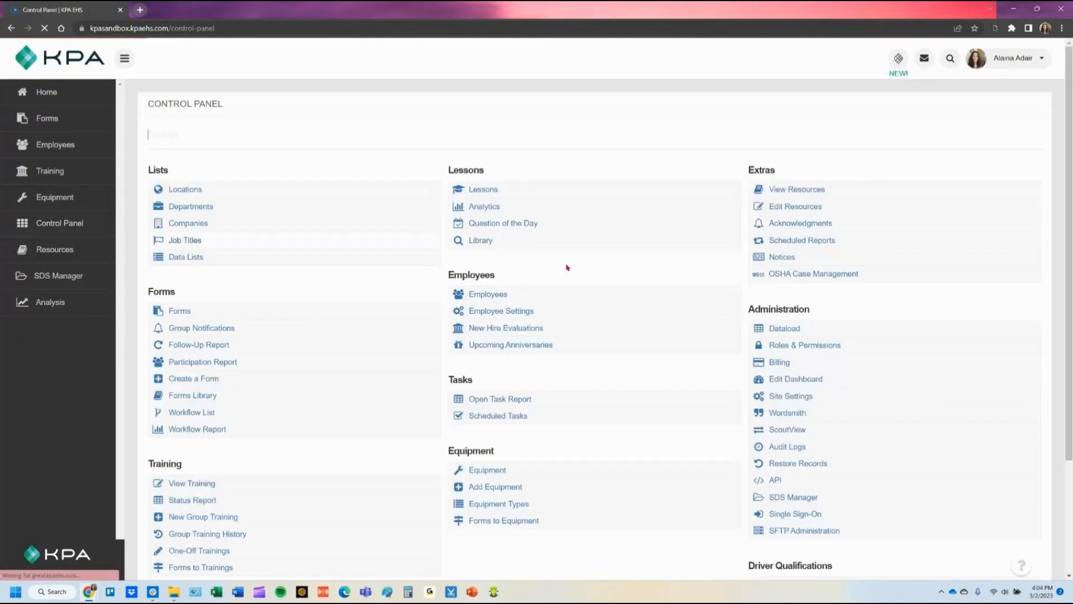
pyautogui.click(874, 226)
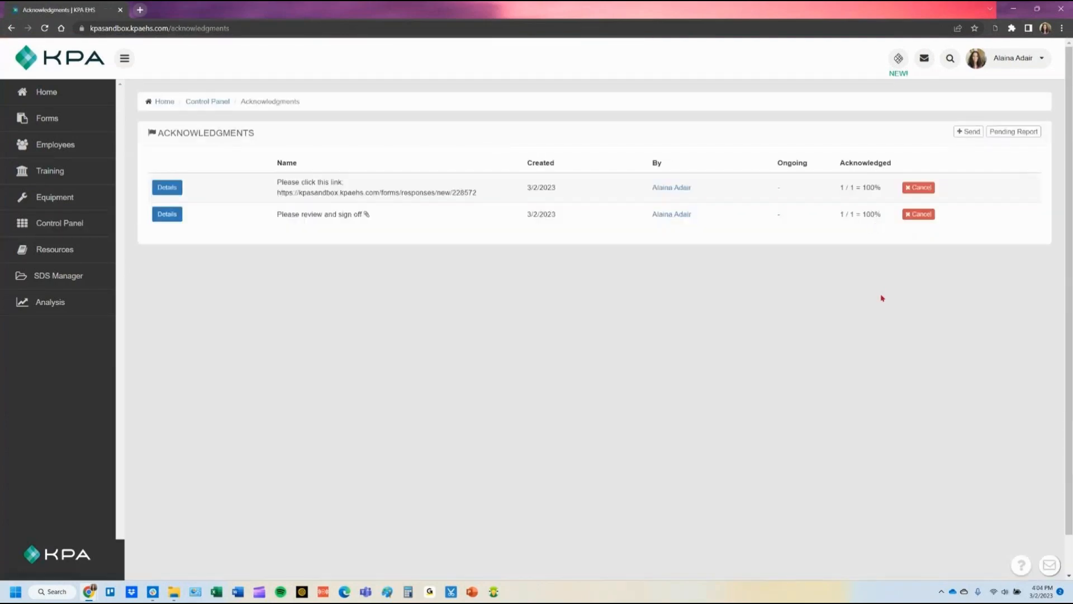
pyautogui.click(967, 132)
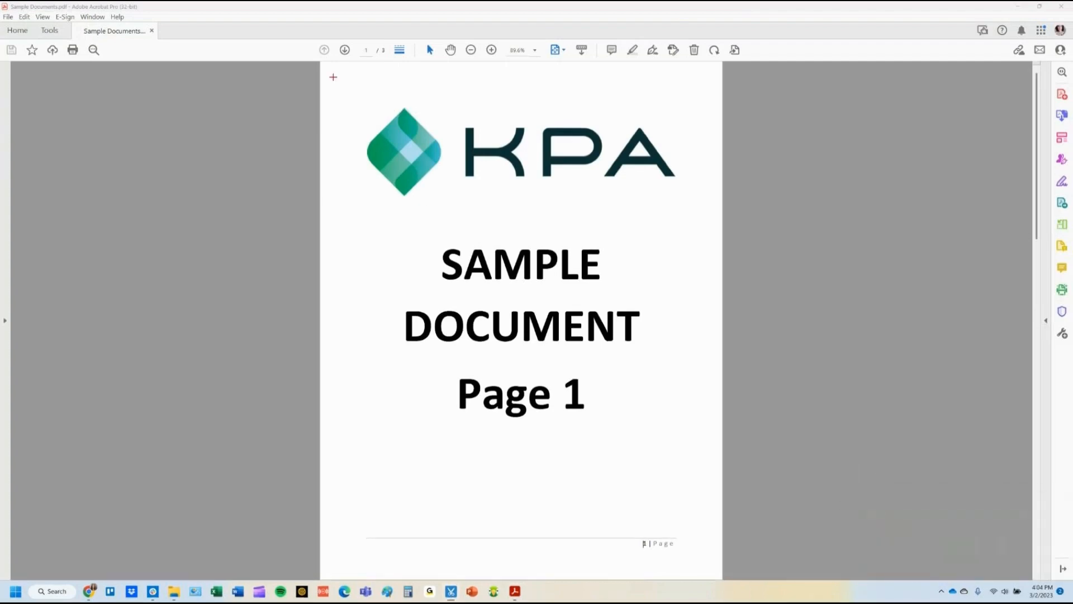
# Switch to Sample Documents.pdf in Acrobat, snip page 1 with Sniptool and save it to the Desktop as PNG "sample1".
pyautogui.moveTo(327, 70); pyautogui.dragTo(715, 566)
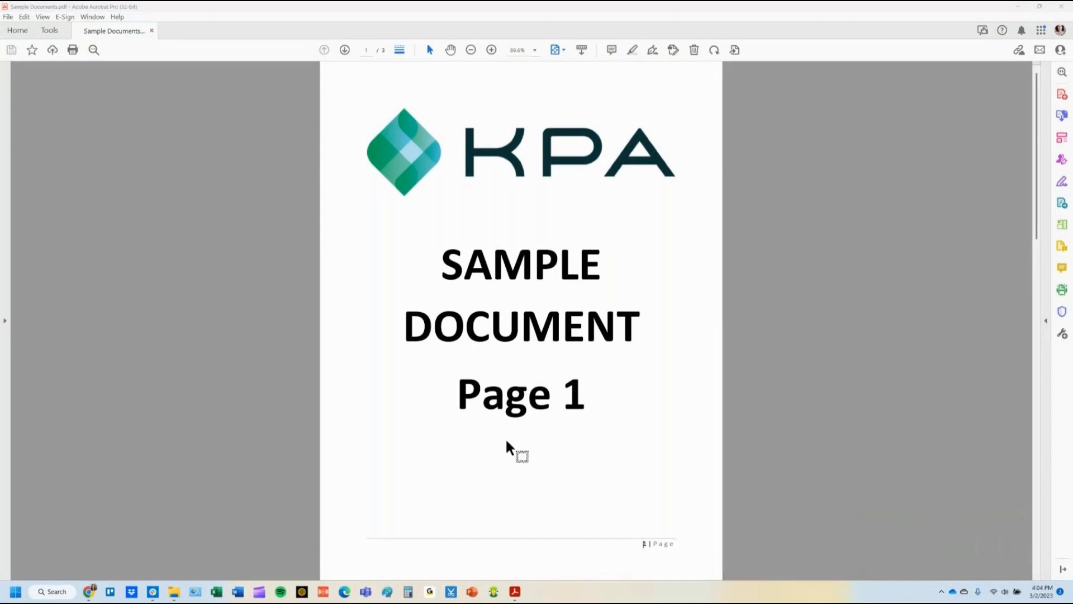
pyautogui.click(676, 136)
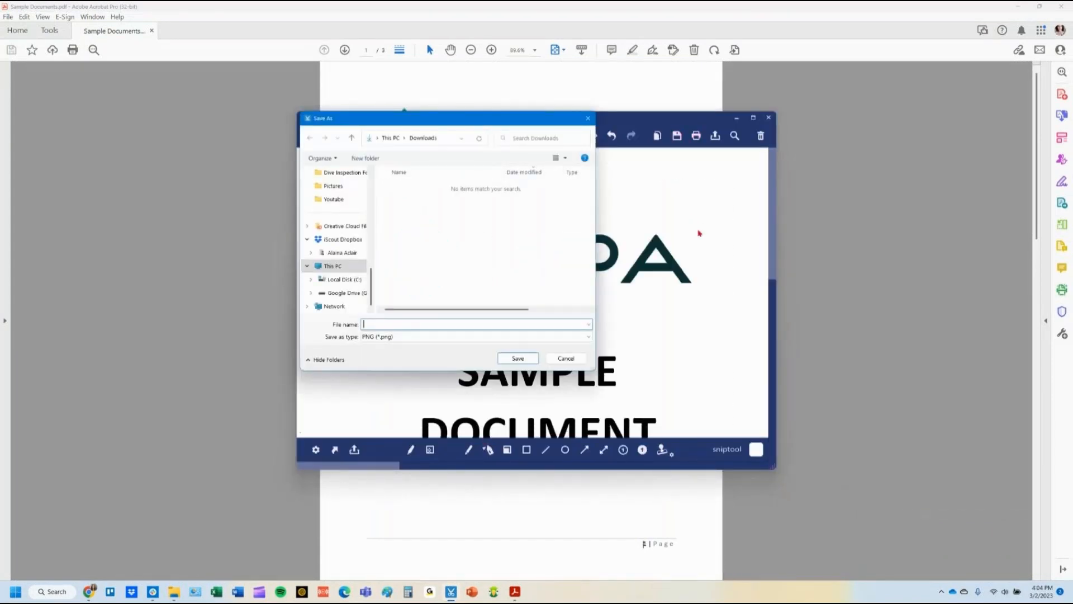
pyautogui.moveTo(371, 274); pyautogui.dragTo(372, 180)
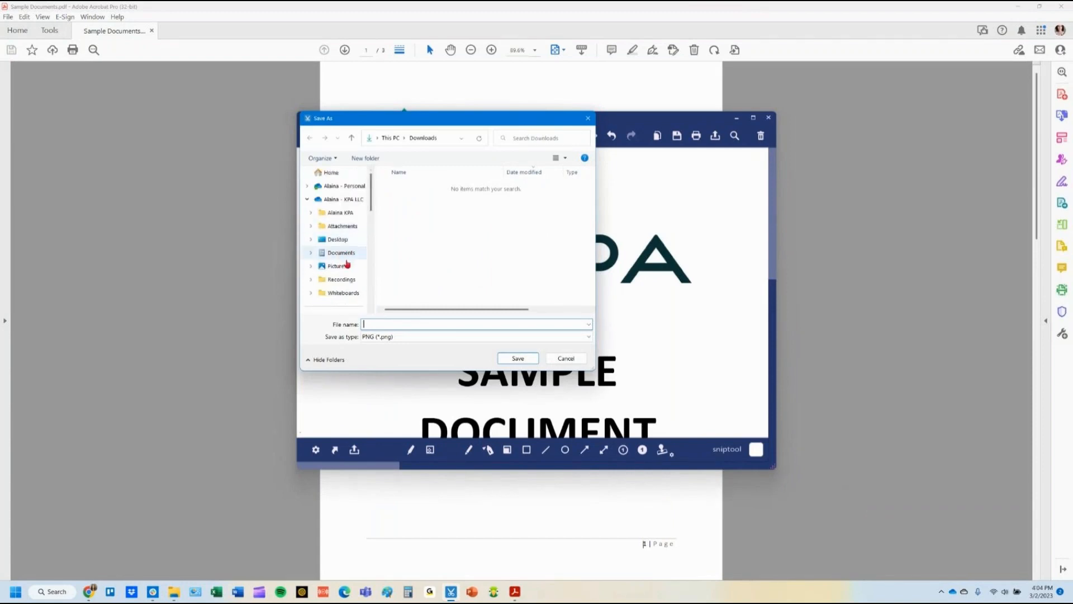
pyautogui.click(338, 240)
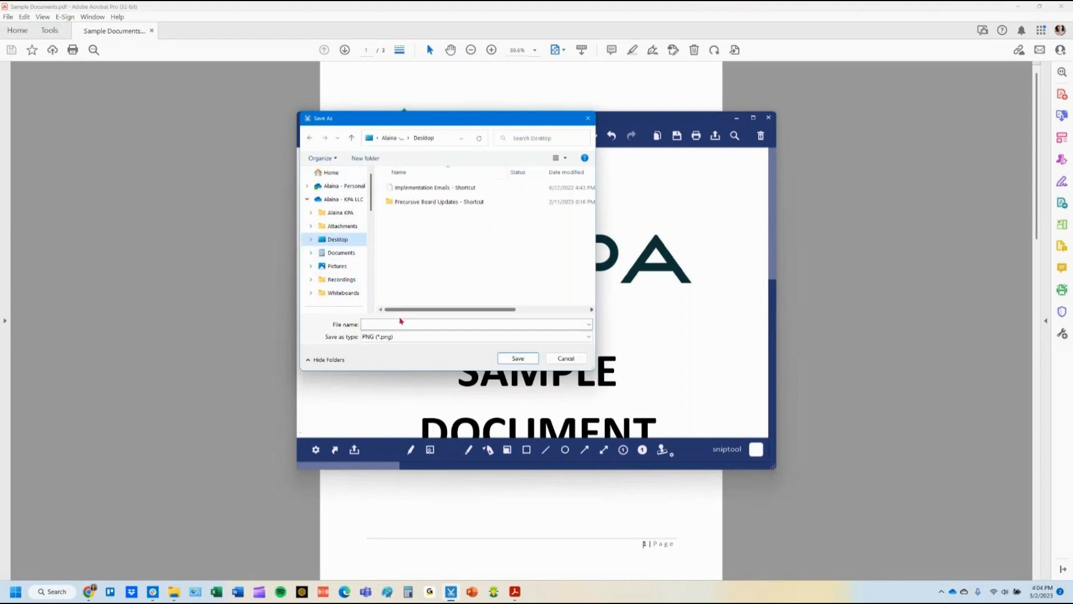
pyautogui.click(394, 323)
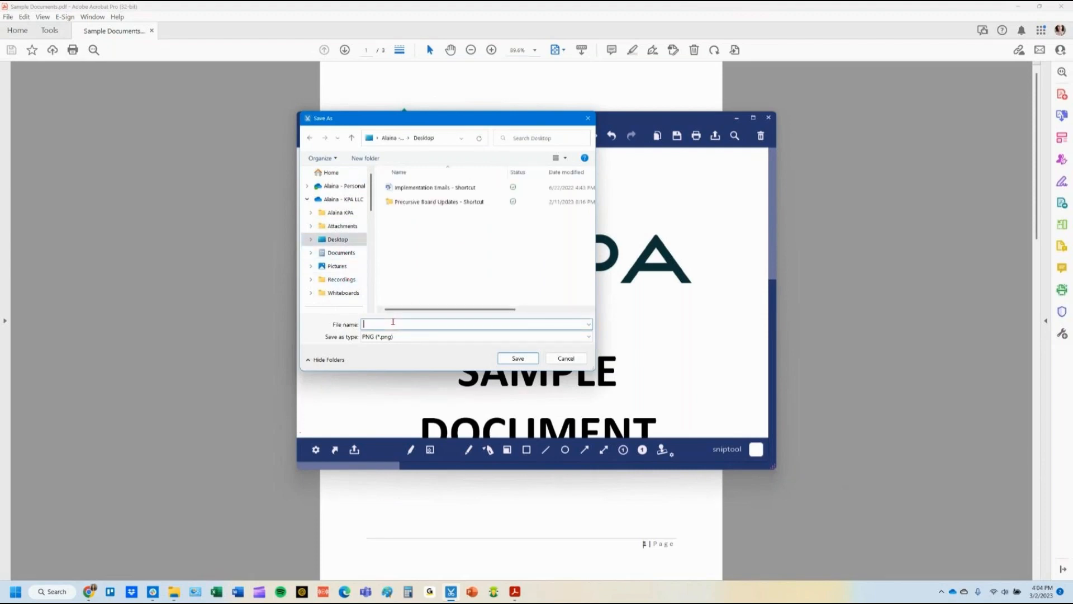
pyautogui.write('sample1')
pyautogui.press('Return')
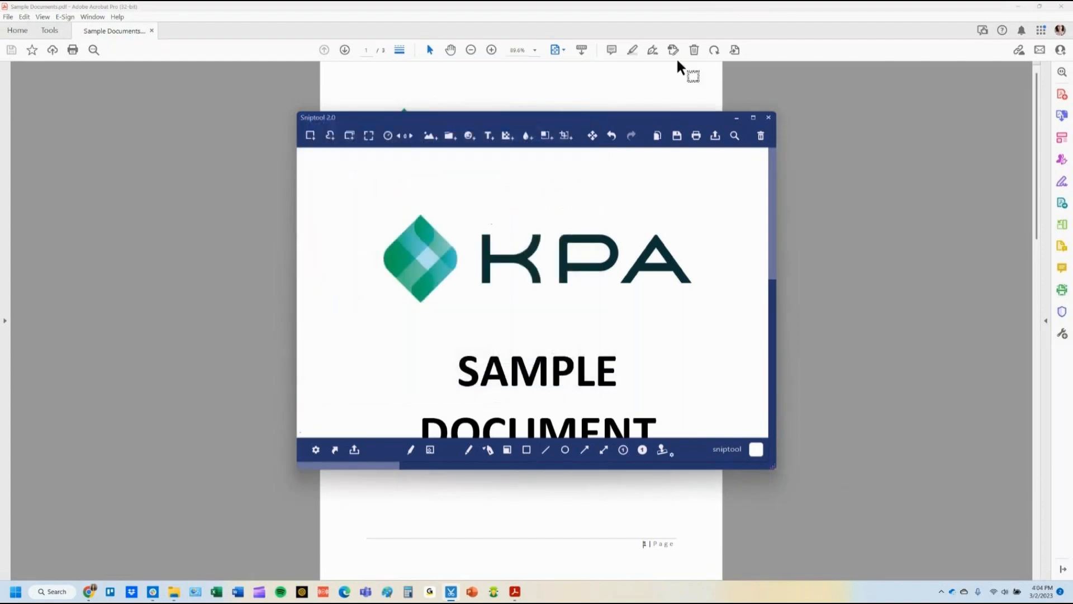
pyautogui.click(772, 119)
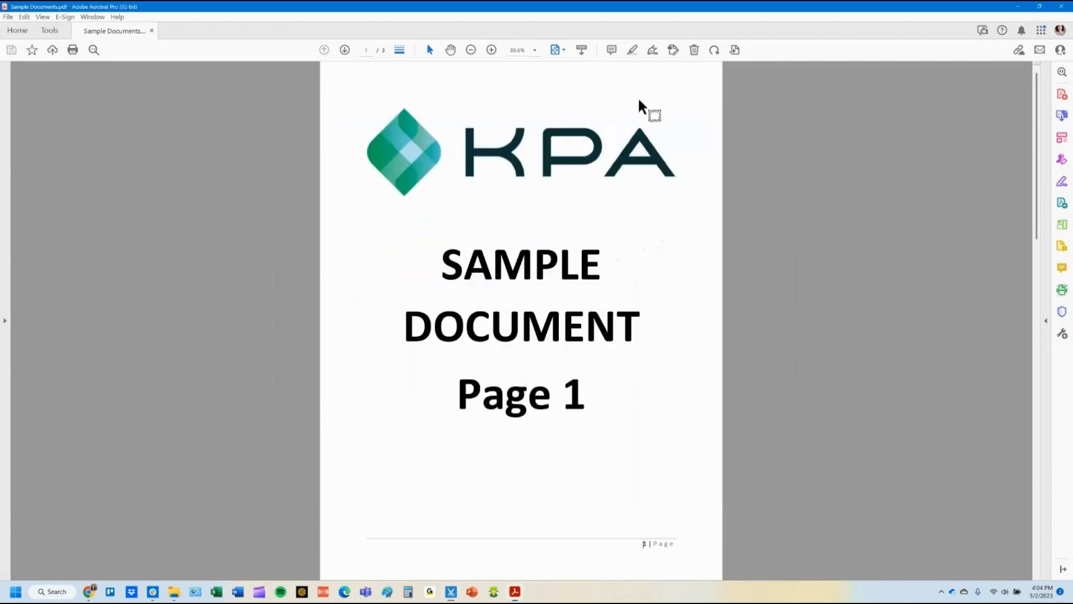
# Go to page 2 of the PDF and capture the whole page with Sniptool.
pyautogui.click(341, 49)
pyautogui.click(452, 595)
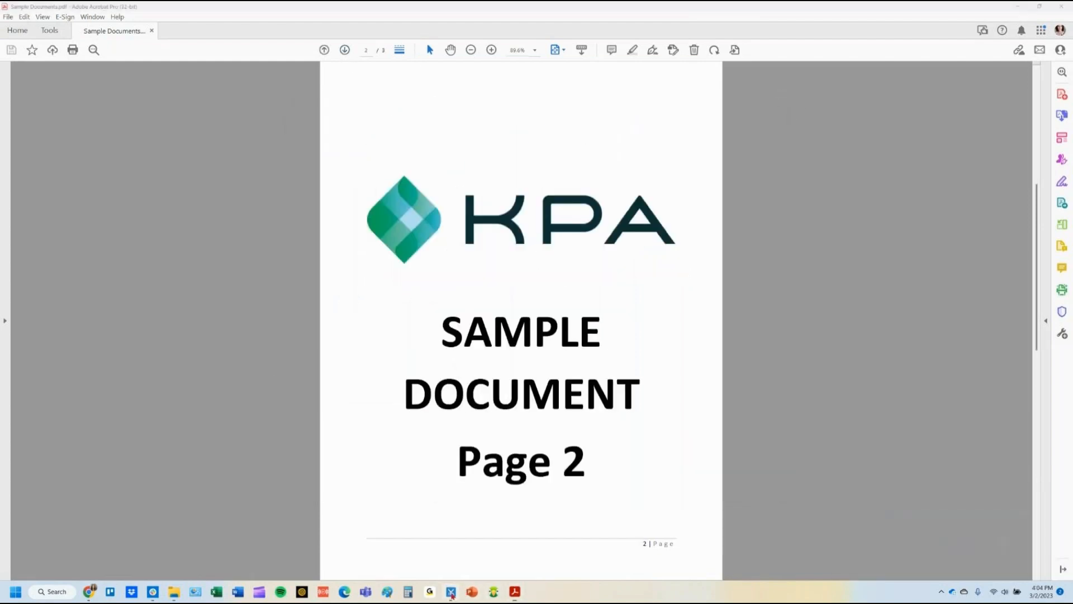
pyautogui.click(869, 528)
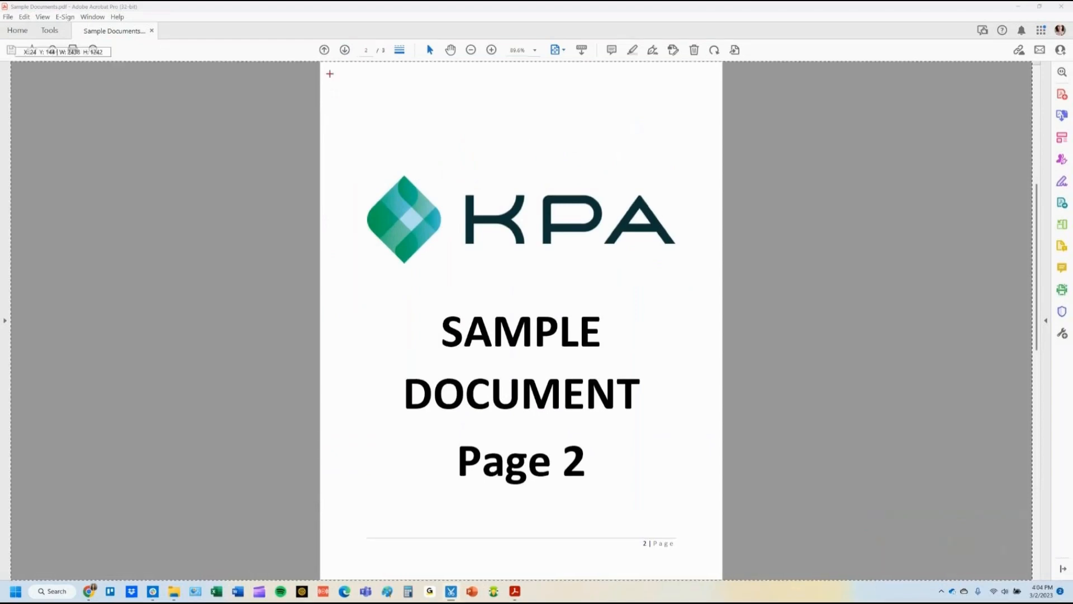
pyautogui.moveTo(329, 73); pyautogui.dragTo(712, 565)
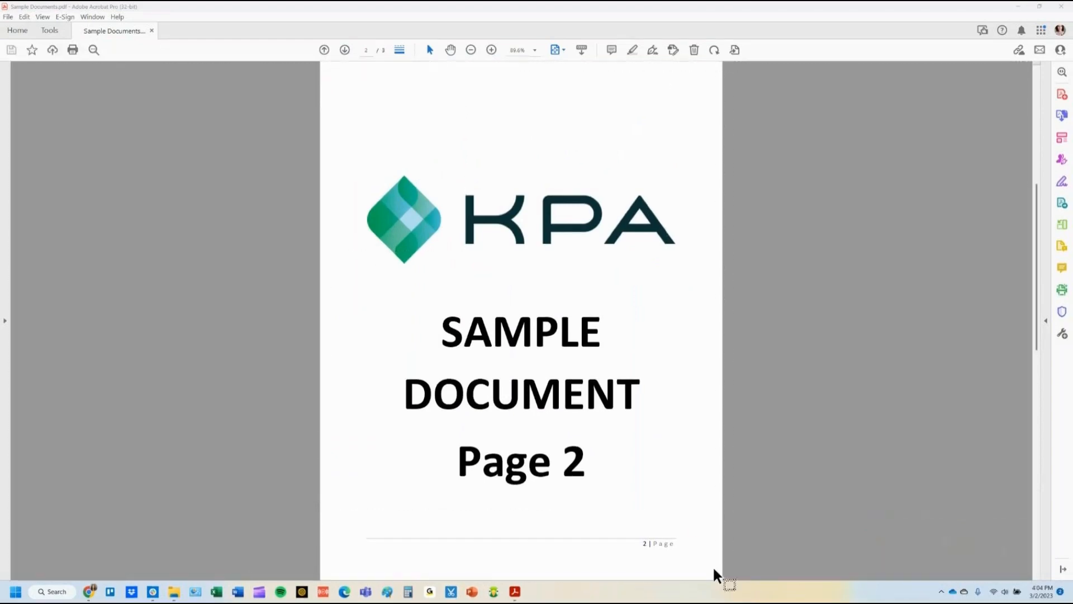
# Save the page 2 snip to the Desktop as PNG "sample2", then close the snip editor and the PDF.
pyautogui.click(676, 136)
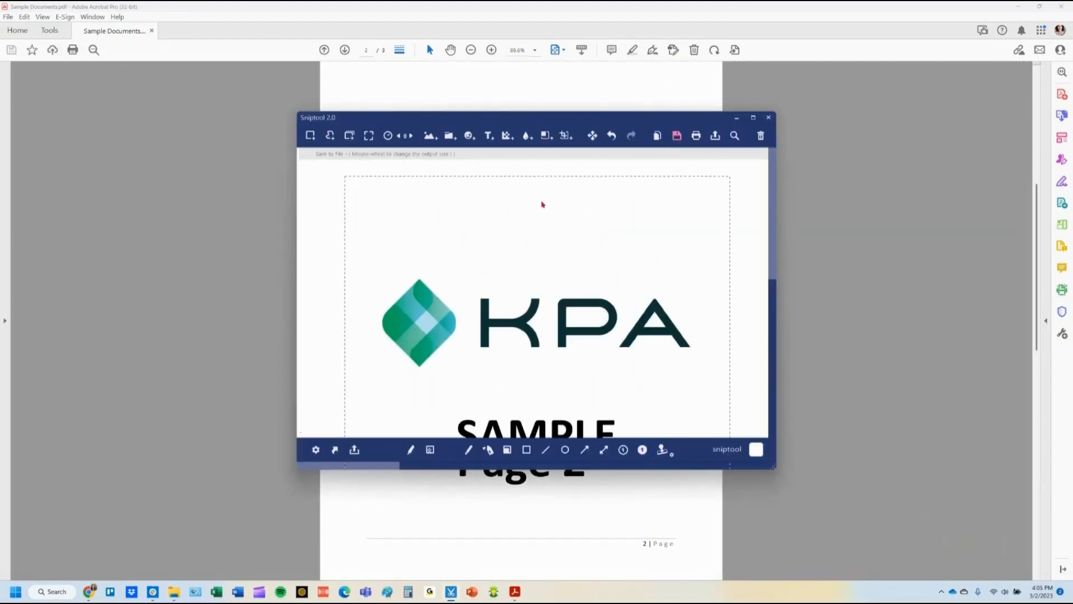
pyautogui.click(404, 216)
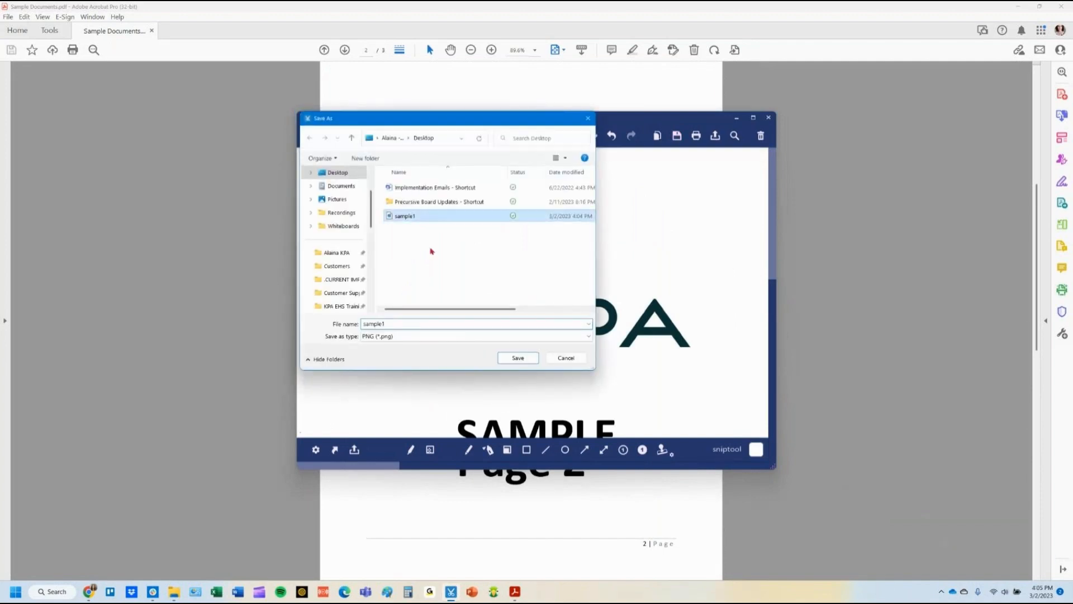
pyautogui.click(415, 324)
pyautogui.press('BackSpace')
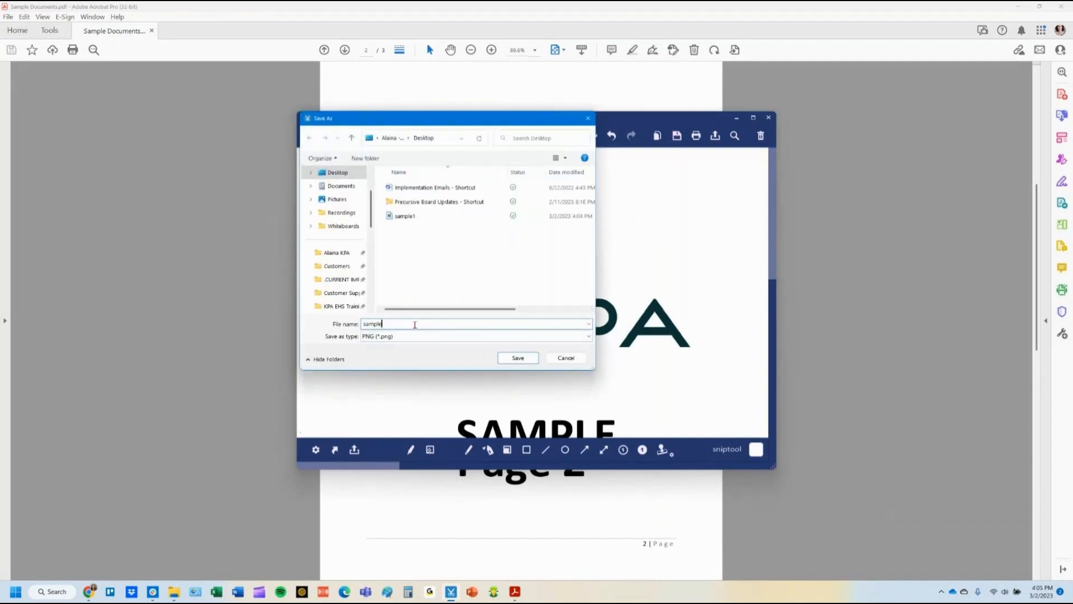
pyautogui.write('2')
pyautogui.press('Return')
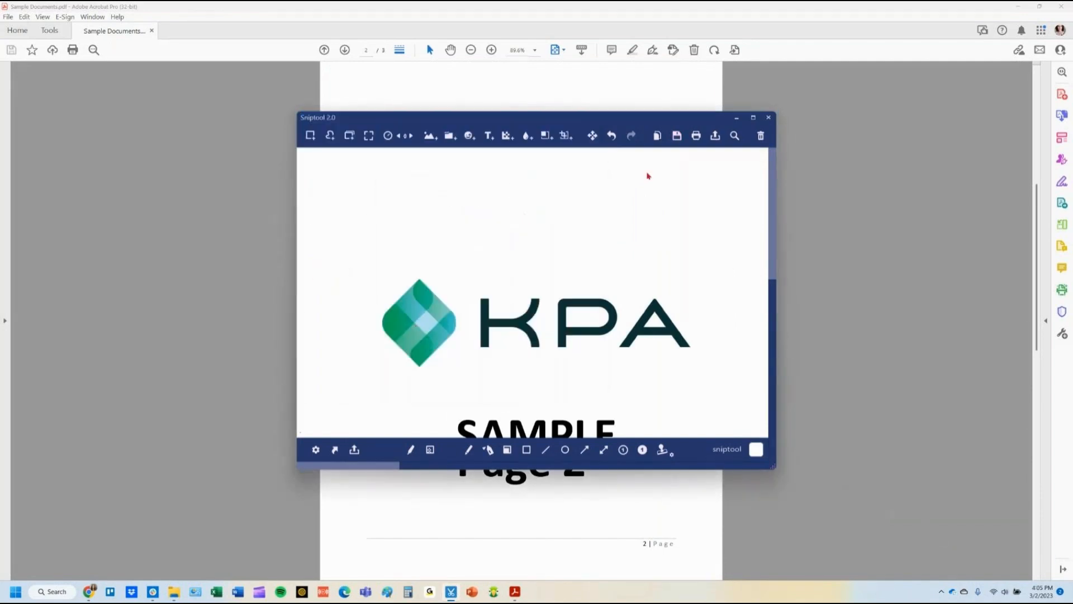
pyautogui.click(768, 118)
pyautogui.click(1061, 7)
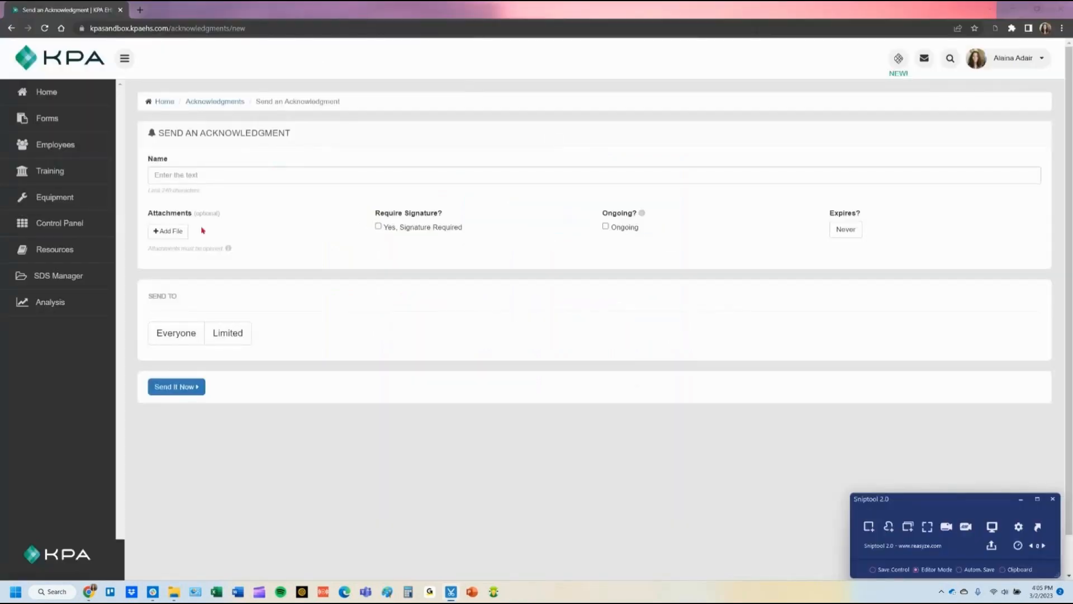
# Name the new acknowledgment "Please review and sign off".
pyautogui.click(202, 177)
pyautogui.write('Please review a')
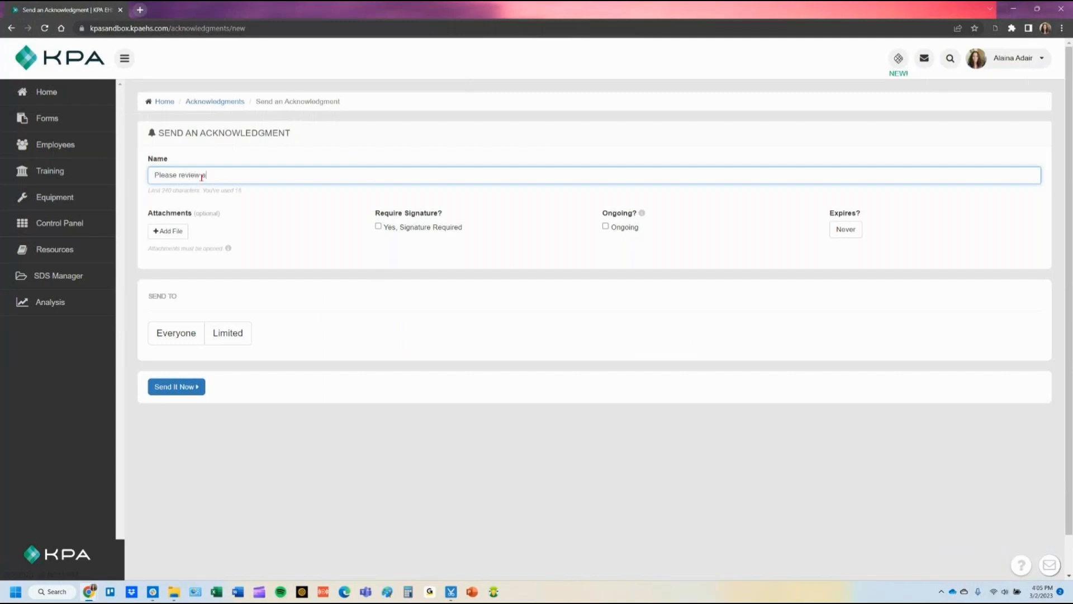
pyautogui.write('nd sing')
# Add the sample1 PNG from the Desktop as an attachment to the acknowledgment.
pyautogui.click(172, 237)
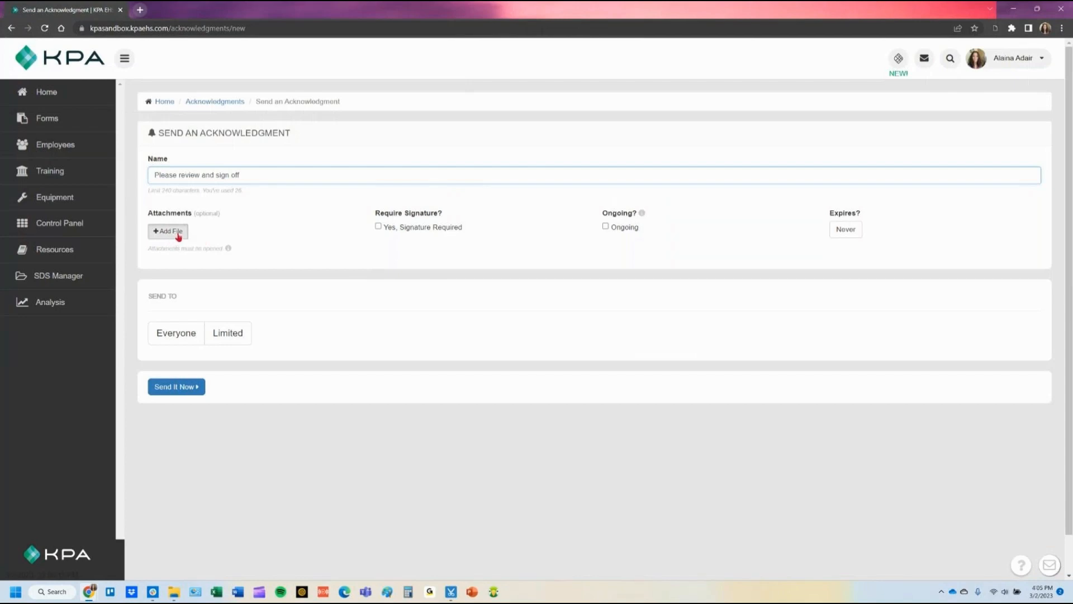
pyautogui.click(178, 236)
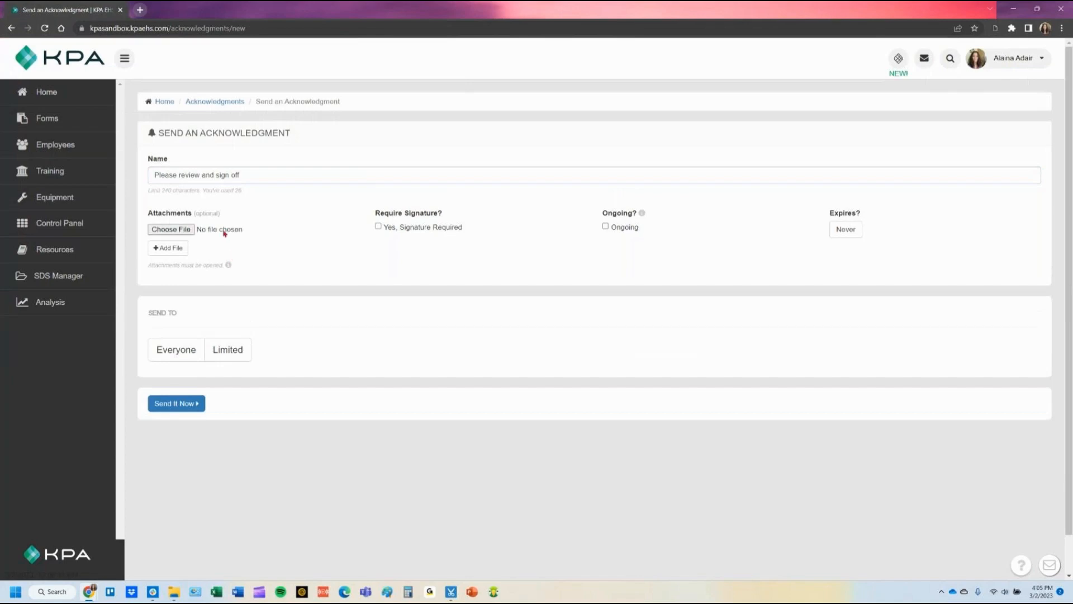
pyautogui.click(180, 232)
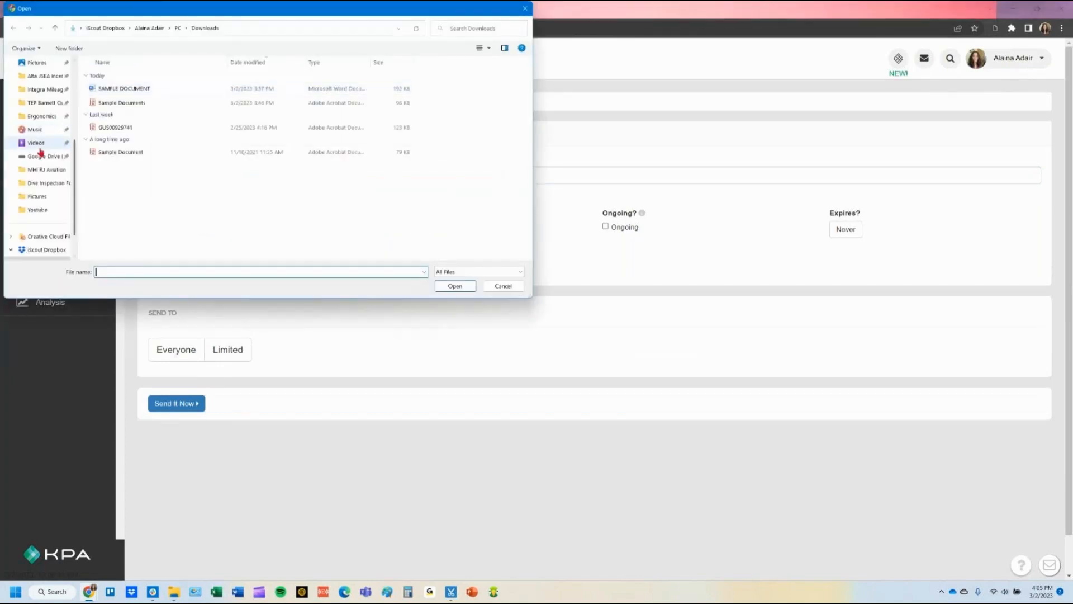
pyautogui.click(37, 90)
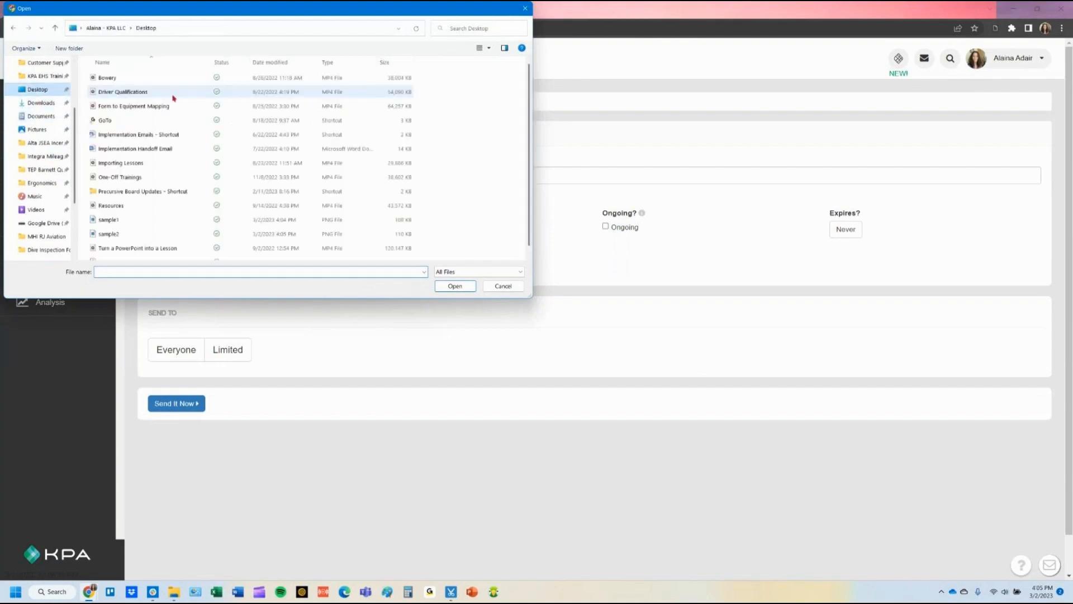
pyautogui.click(152, 221)
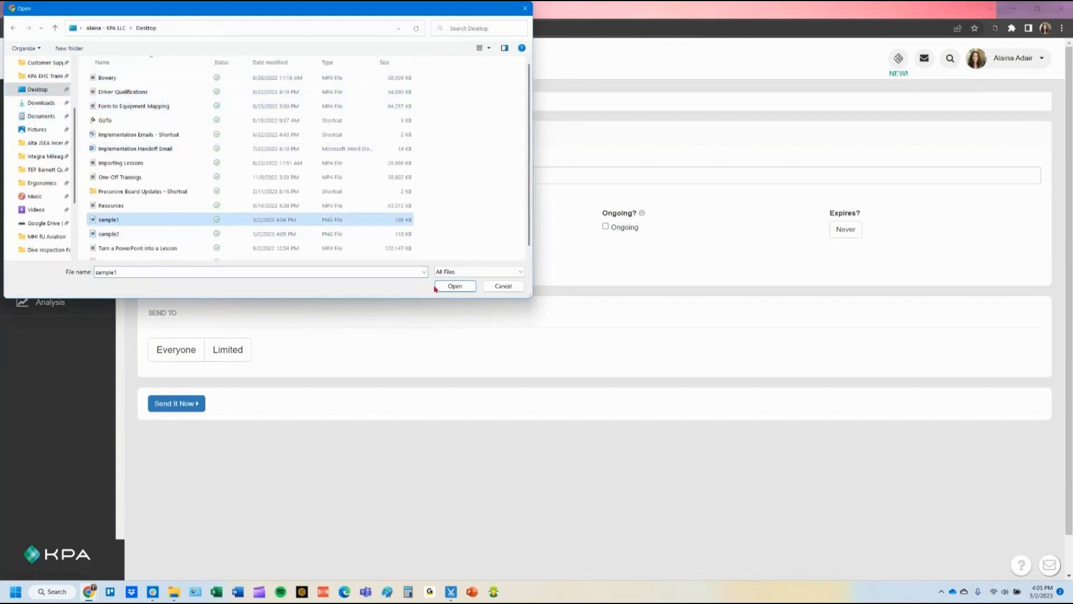
pyautogui.click(454, 286)
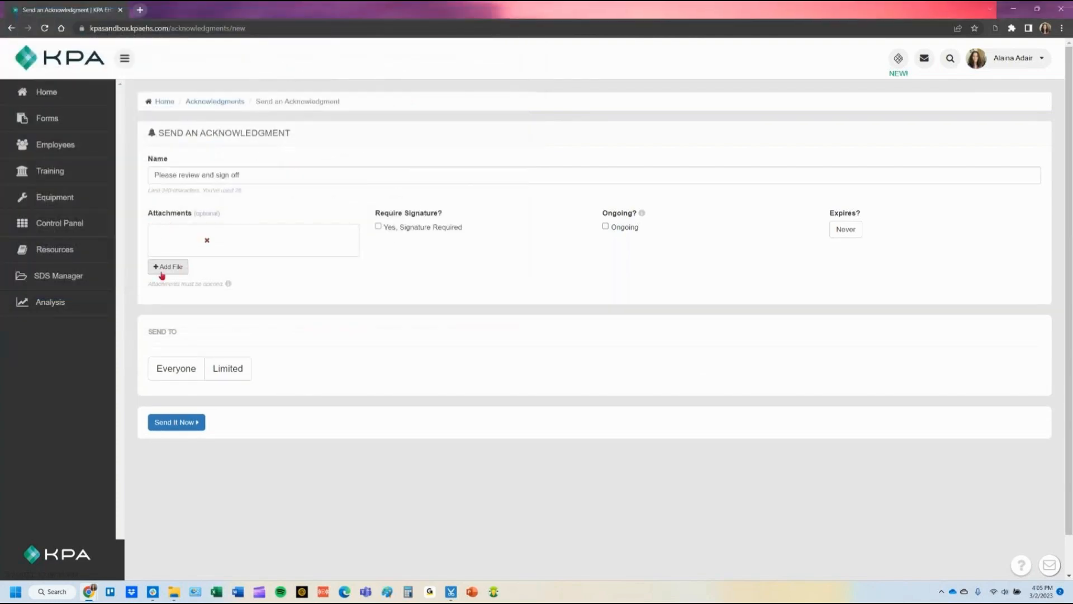
# Attach the sample2 PNG from the Desktop as a second file and require a signature.
pyautogui.click(162, 270)
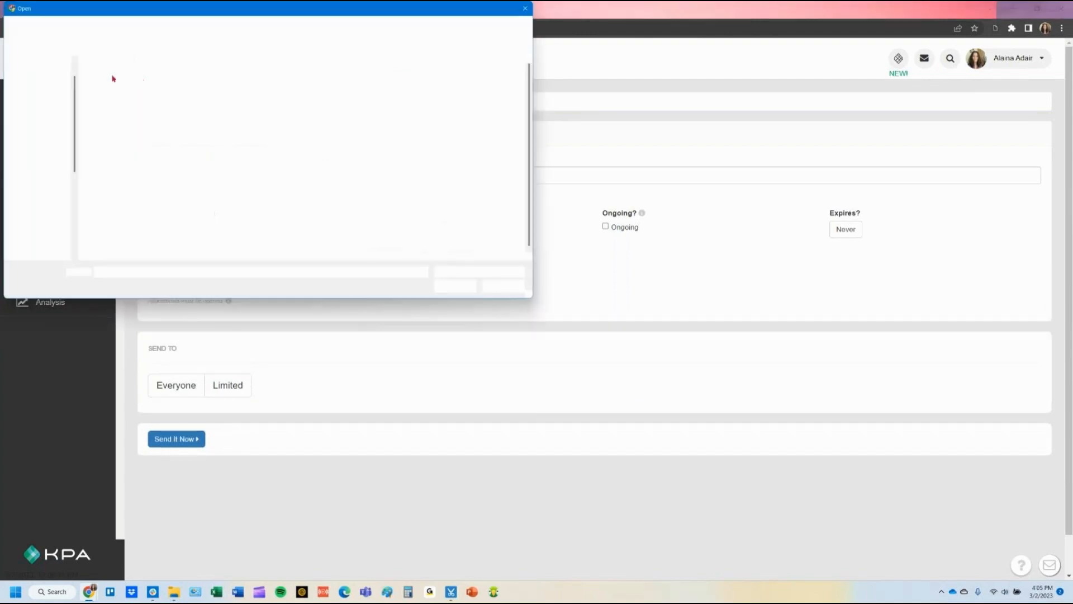
pyautogui.click(108, 234)
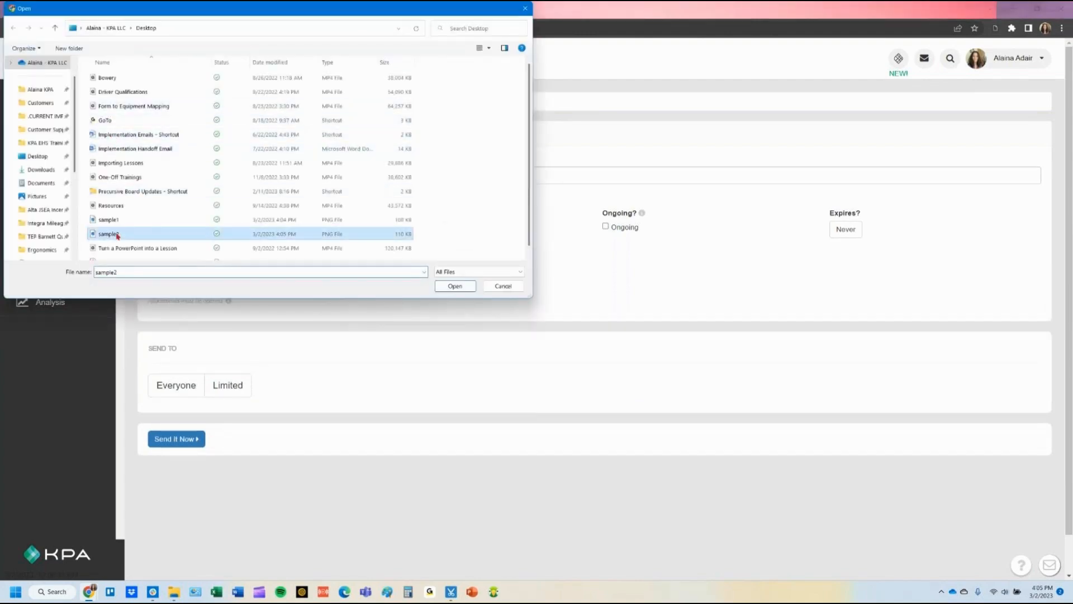
pyautogui.click(472, 287)
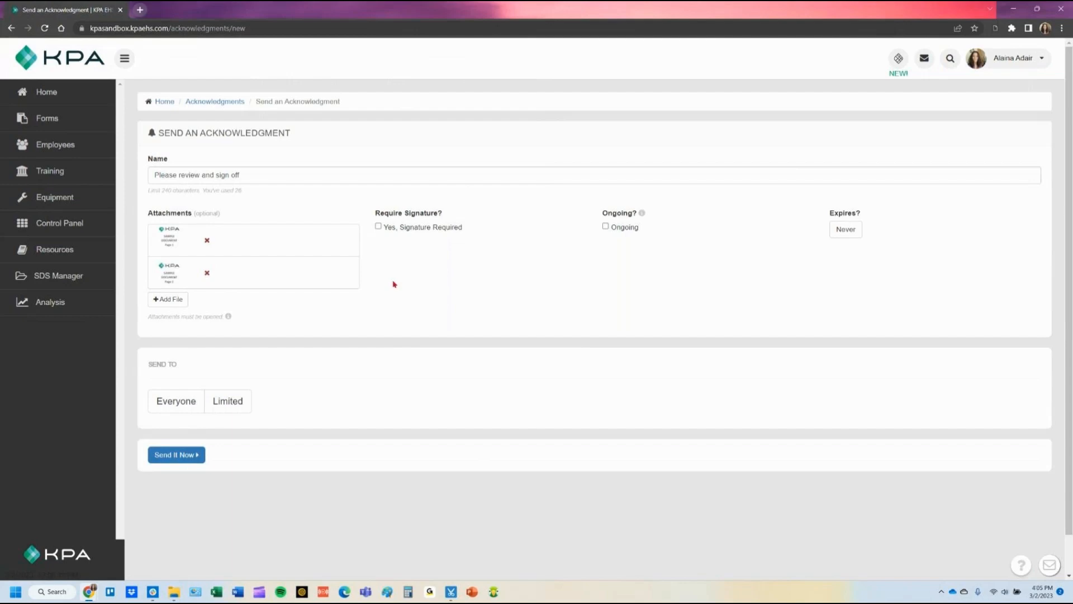
pyautogui.click(394, 231)
# Limit the acknowledgment's recipients to the sender's own employee entry.
pyautogui.click(233, 403)
pyautogui.click(195, 450)
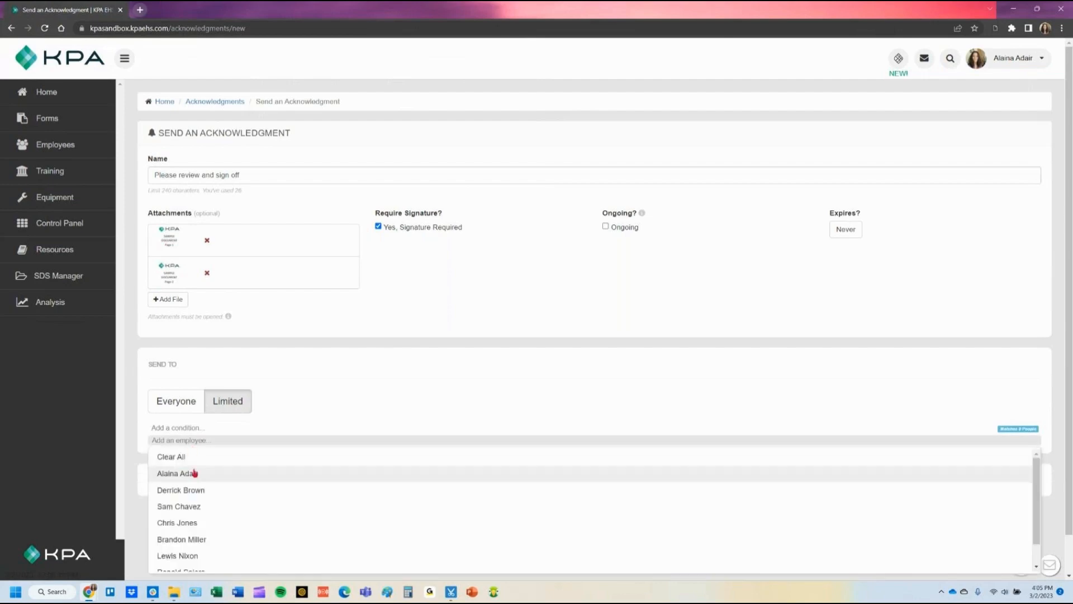
pyautogui.click(194, 473)
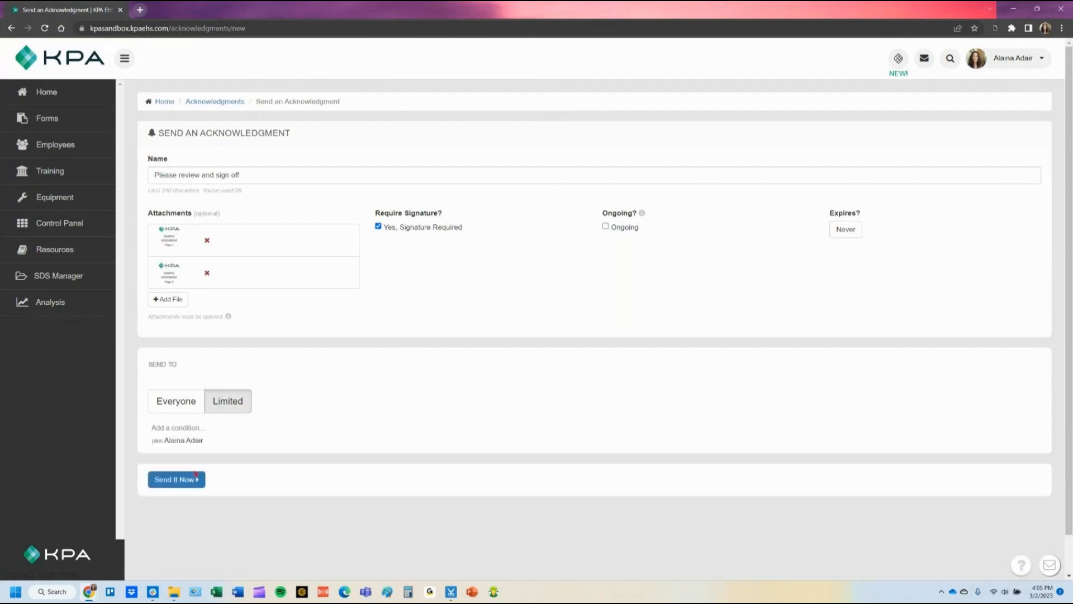
# Set the recipients to Everyone and send the acknowledgment to the whole company.
pyautogui.click(187, 410)
pyautogui.click(171, 454)
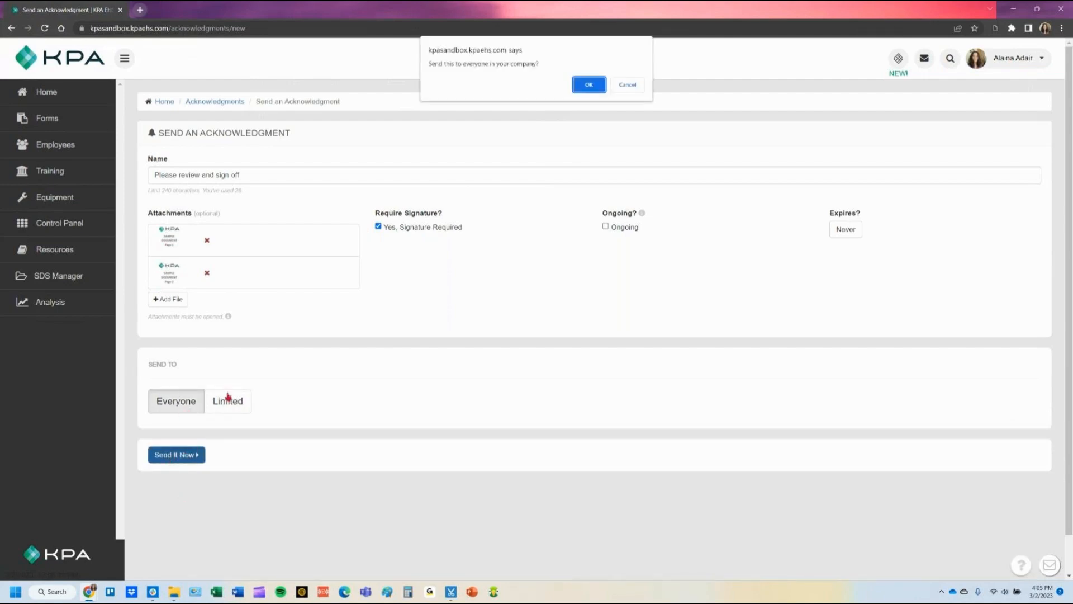
pyautogui.click(588, 85)
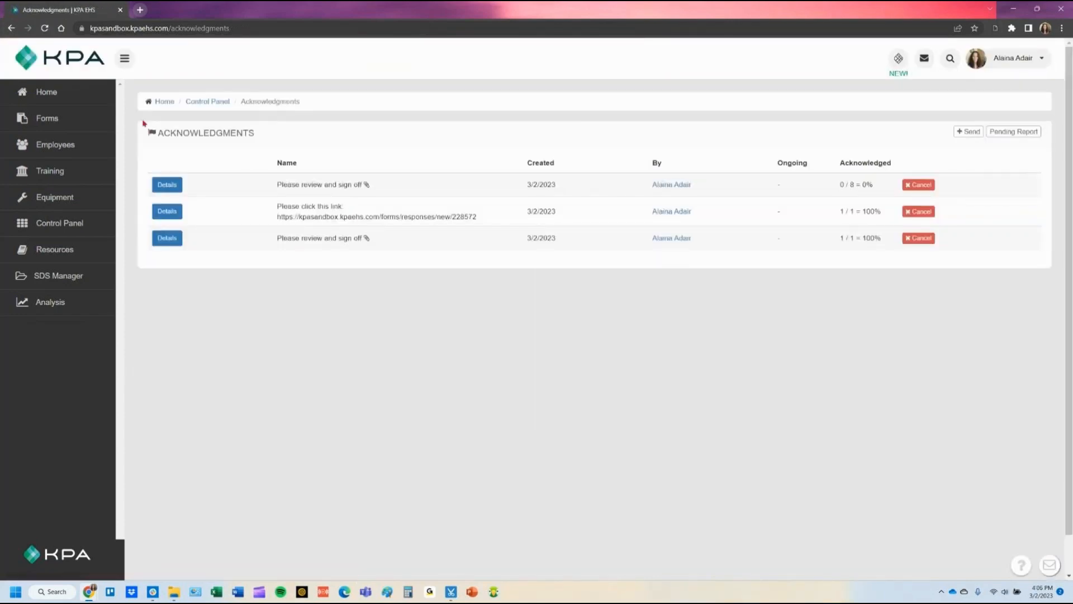
# Open the "Please review and sign off" task from the Home dashboard and page through both attached images to the signature page.
pyautogui.click(66, 99)
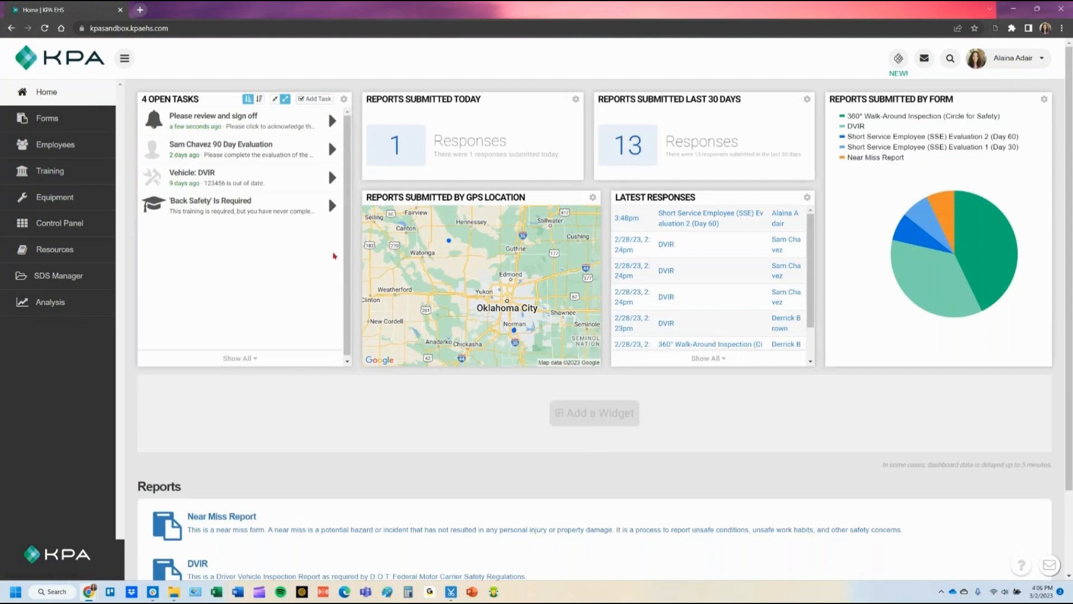
pyautogui.click(250, 129)
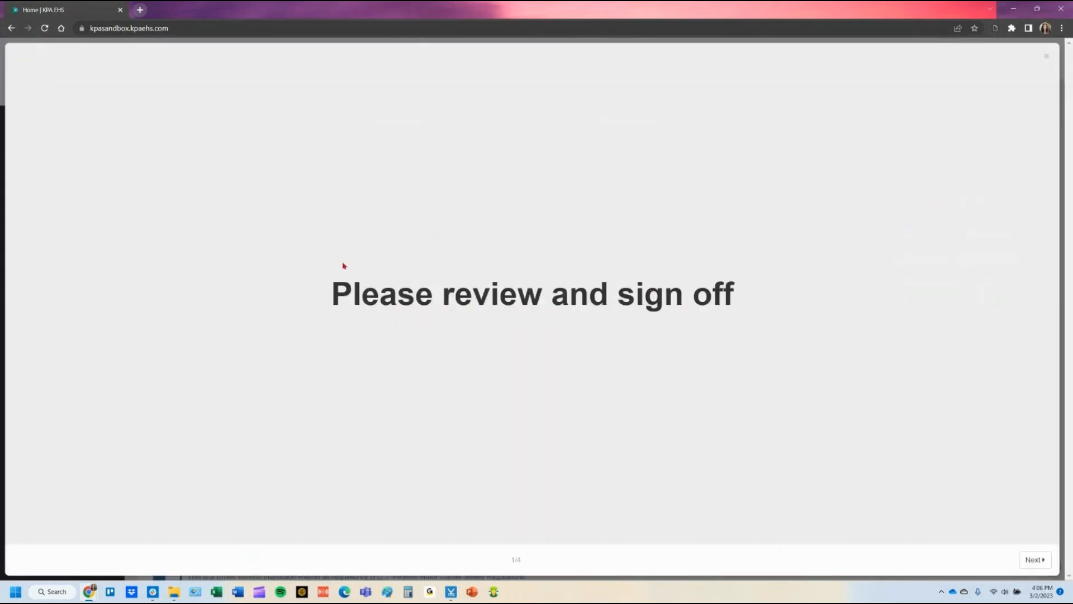
pyautogui.click(1034, 559)
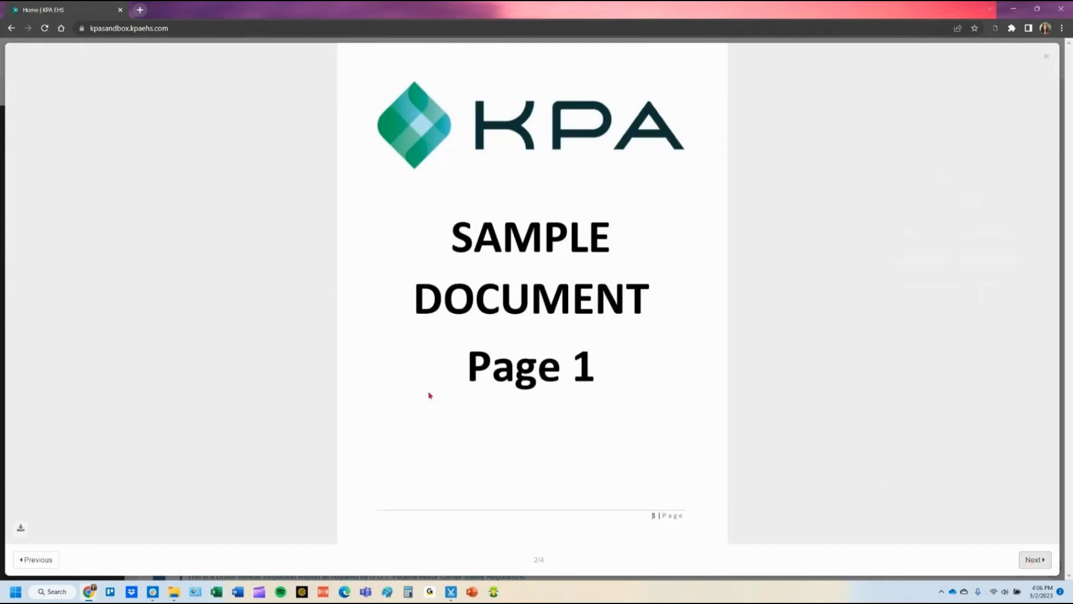
pyautogui.click(1041, 569)
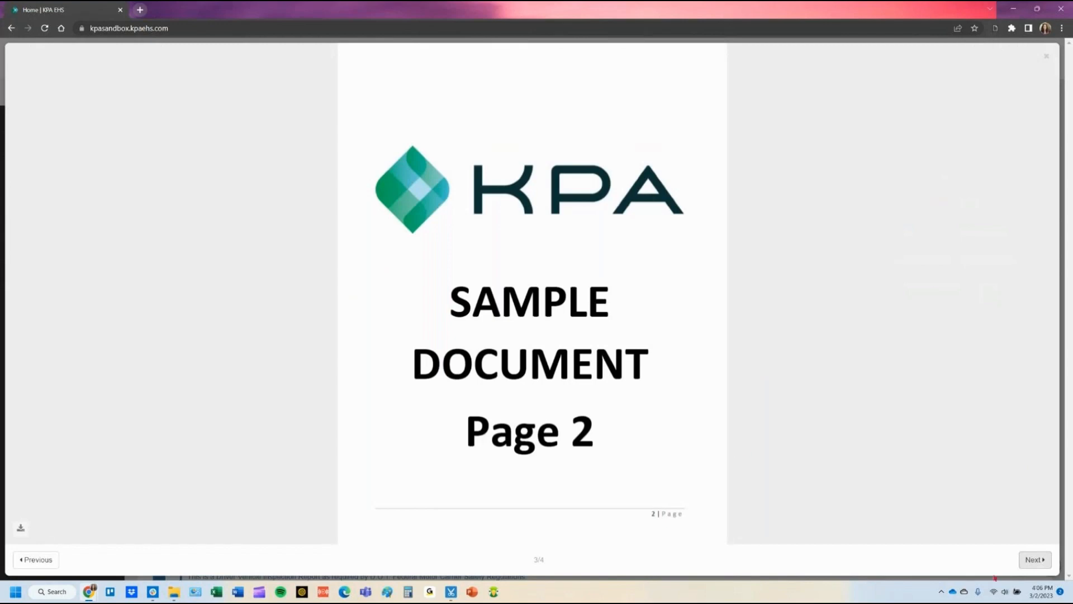
pyautogui.click(1043, 565)
# Draw a signature on the signature line and submit the acknowledgment.
pyautogui.moveTo(299, 376); pyautogui.dragTo(275, 283)
pyautogui.moveTo(450, 340)
pyautogui.mouseDown()
pyautogui.moveTo(534, 352)
pyautogui.moveTo(386, 277)
pyautogui.mouseUp()
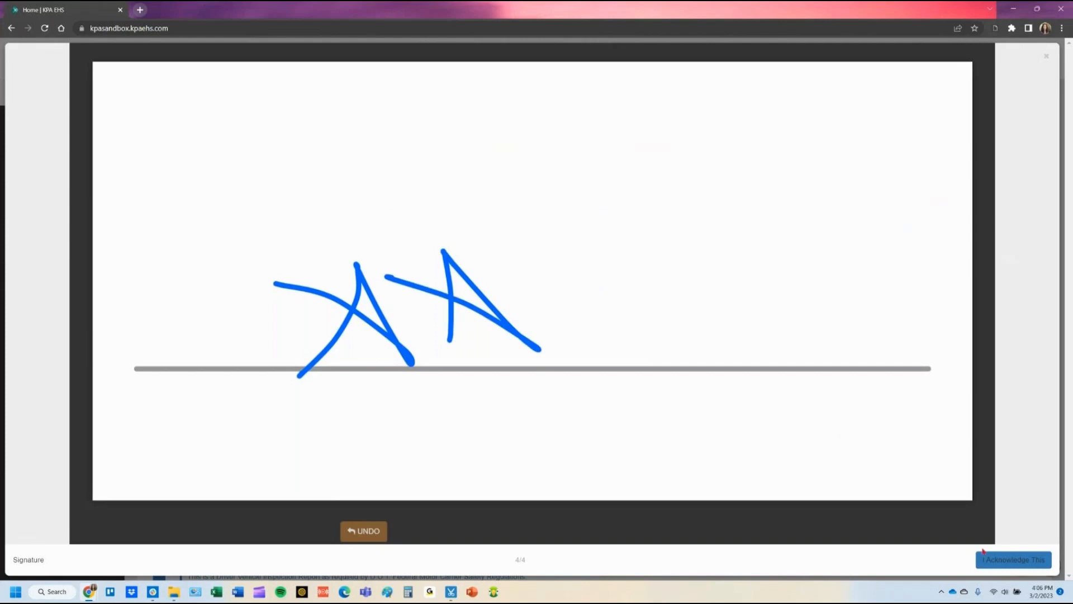
pyautogui.click(996, 566)
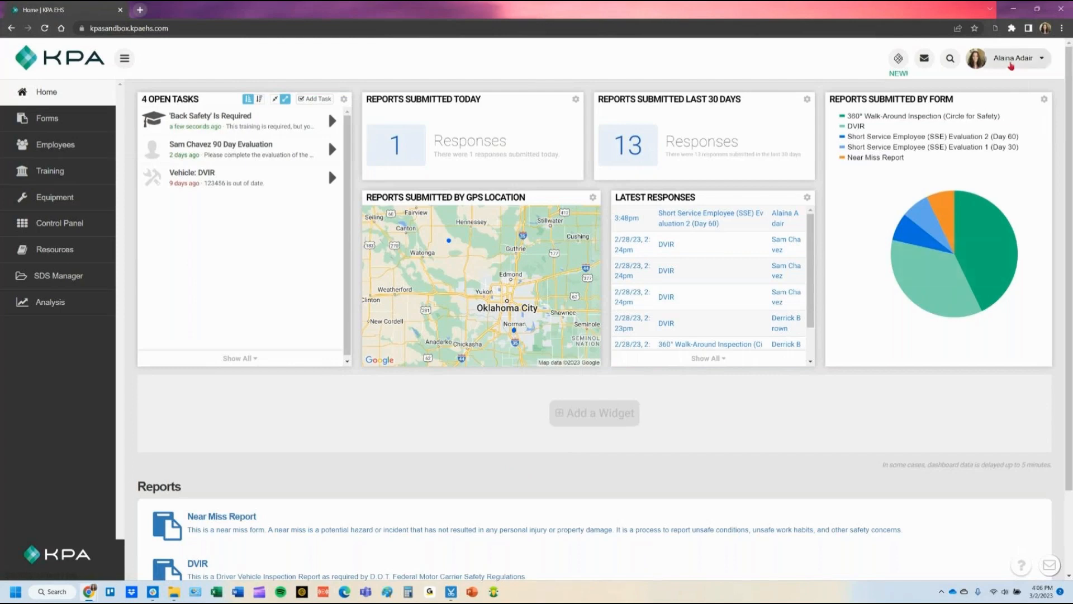
# Open your own employee profile and expand its Acknowledgments section to review the sent and acknowledged dates.
pyautogui.click(1010, 66)
pyautogui.click(1027, 83)
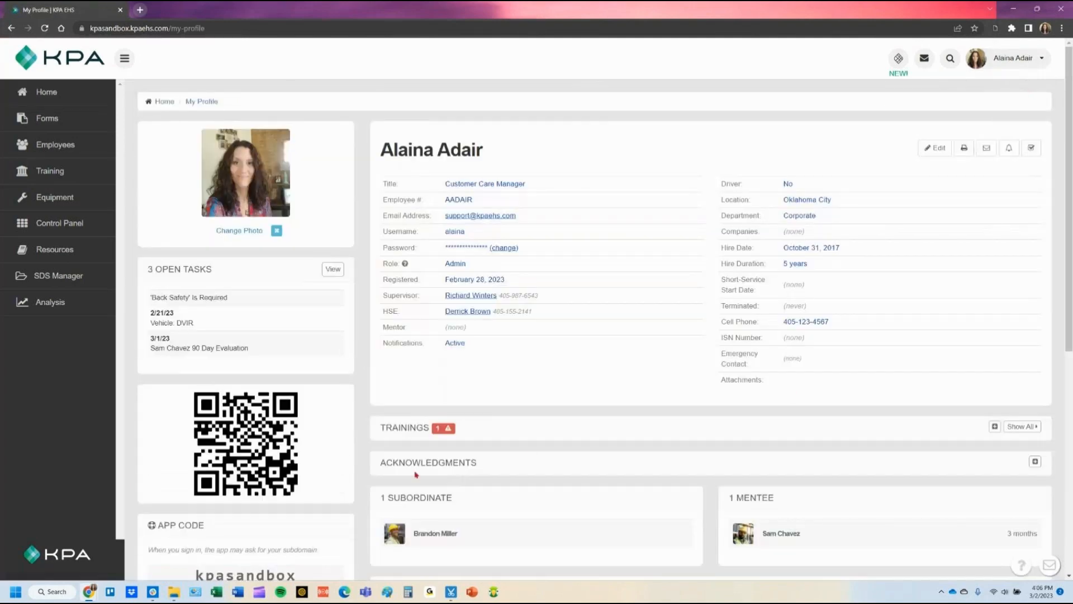
pyautogui.doubleClick(416, 473)
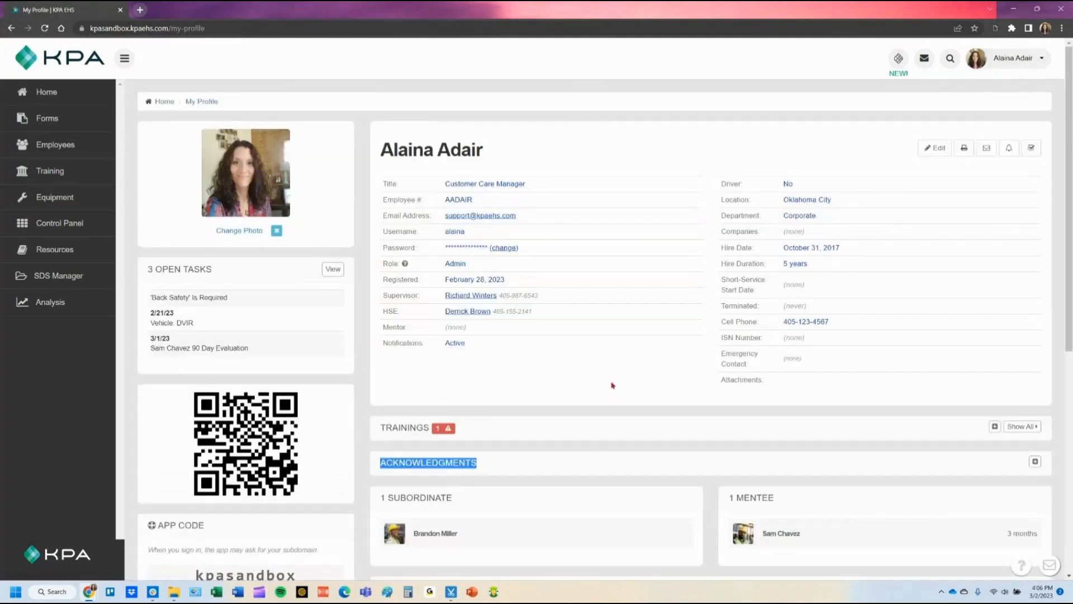
pyautogui.scroll(-2, 613, 385)
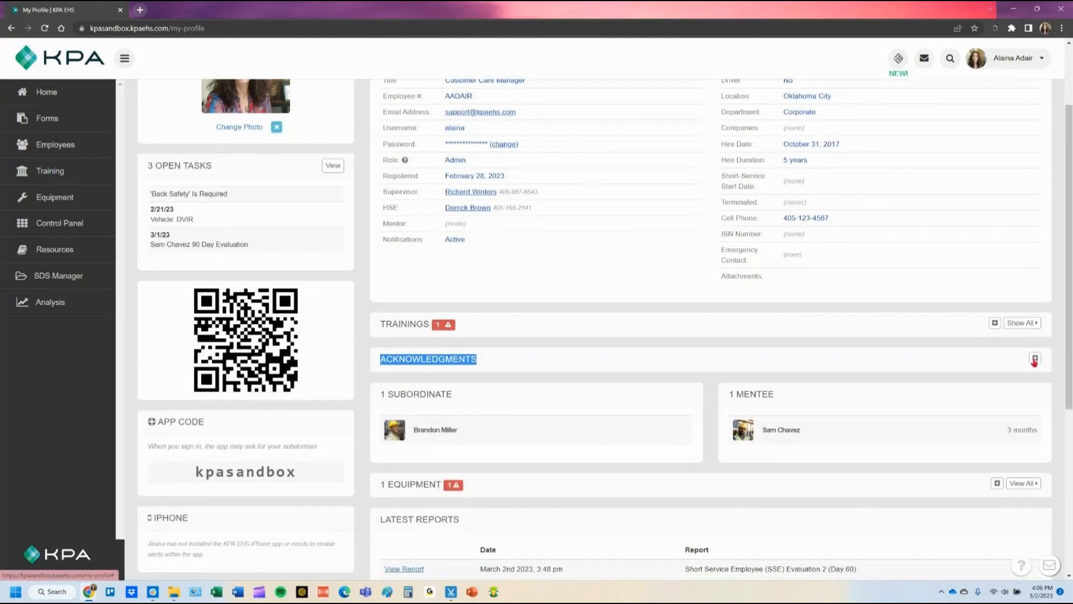
pyautogui.click(1034, 359)
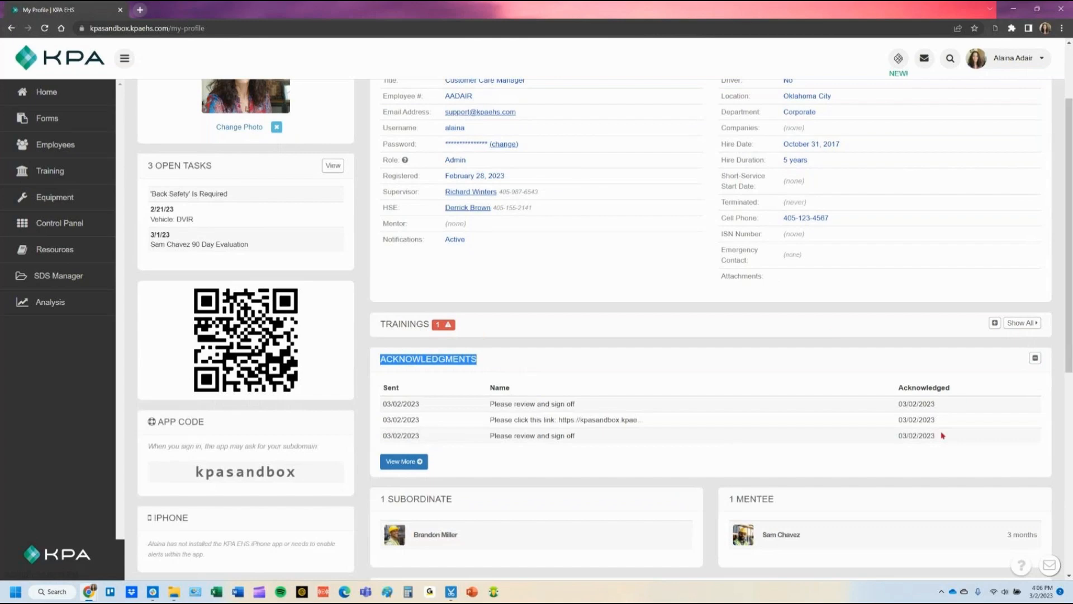
# Open the details of the newest acknowledgment in the Acknowledgments list, review its recipients and signatures, and show the export formats.
pyautogui.click(54, 228)
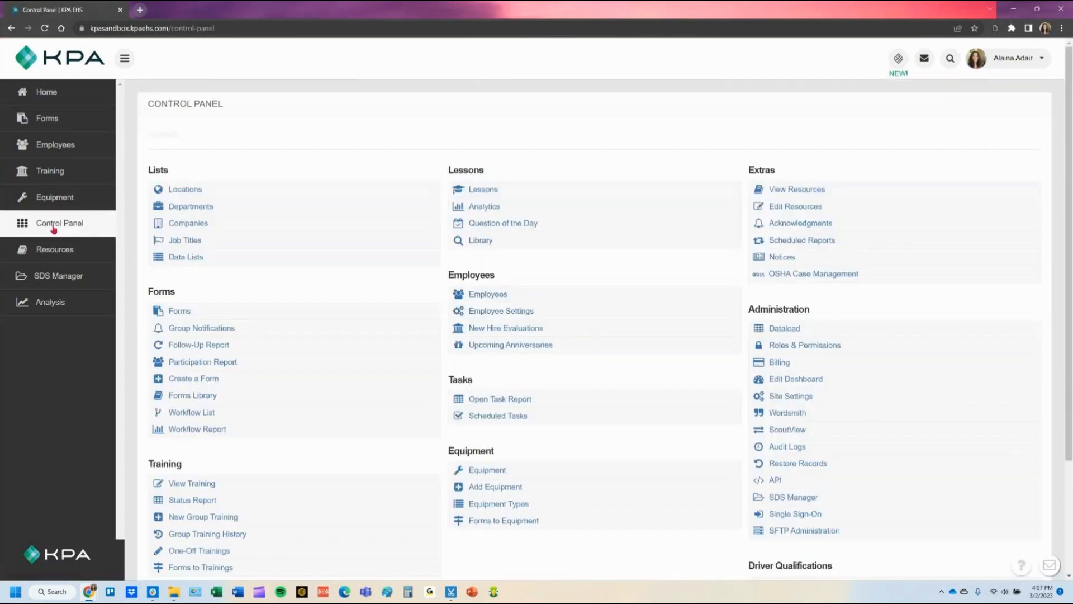
pyautogui.click(804, 225)
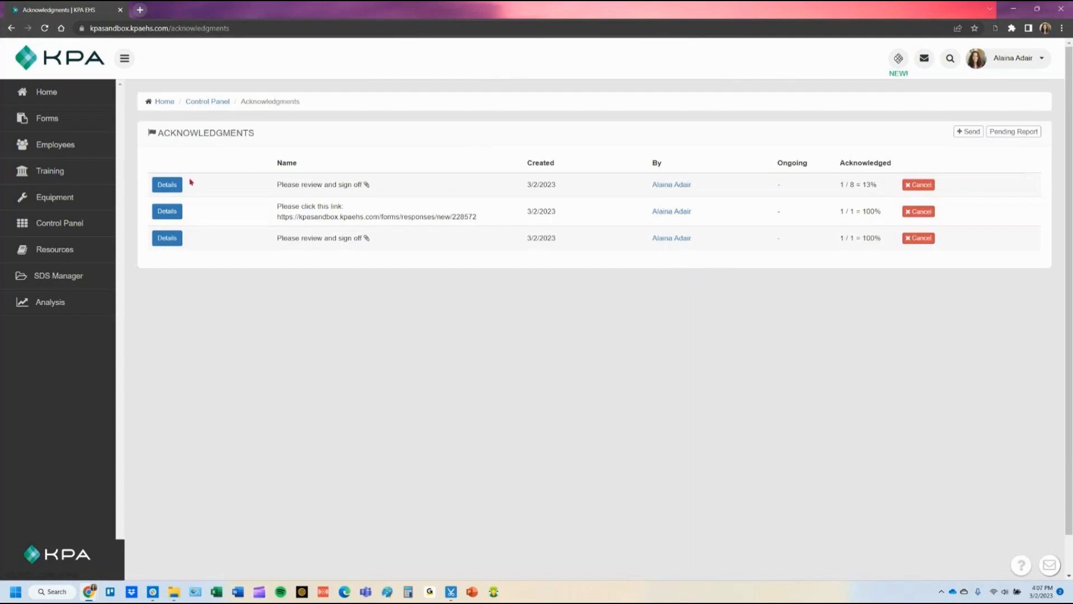
pyautogui.click(167, 185)
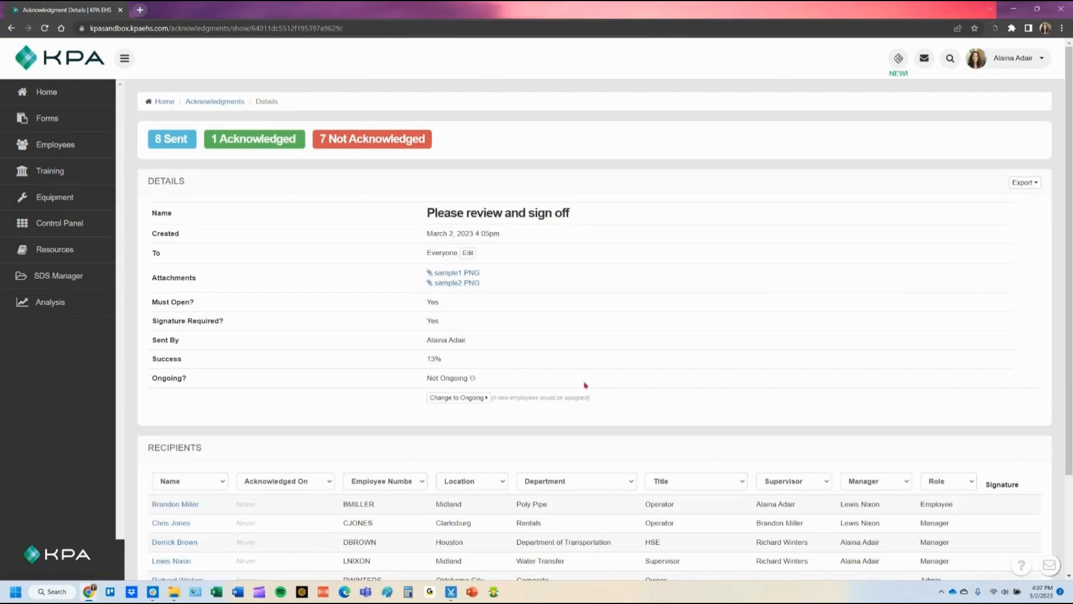
pyautogui.scroll(-2, 585, 385)
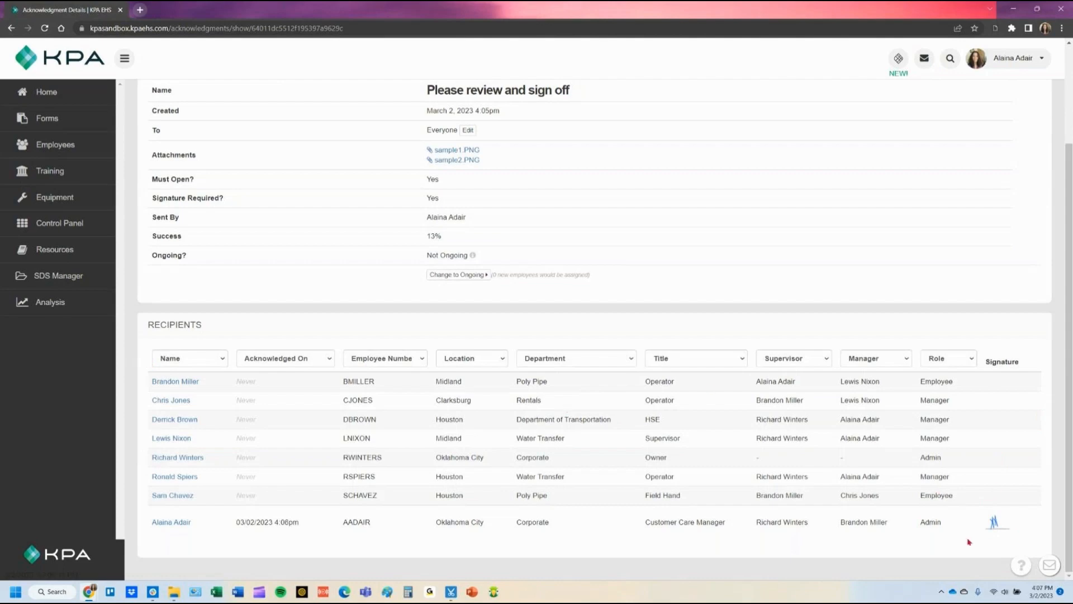
pyautogui.scroll(3, 825, 552)
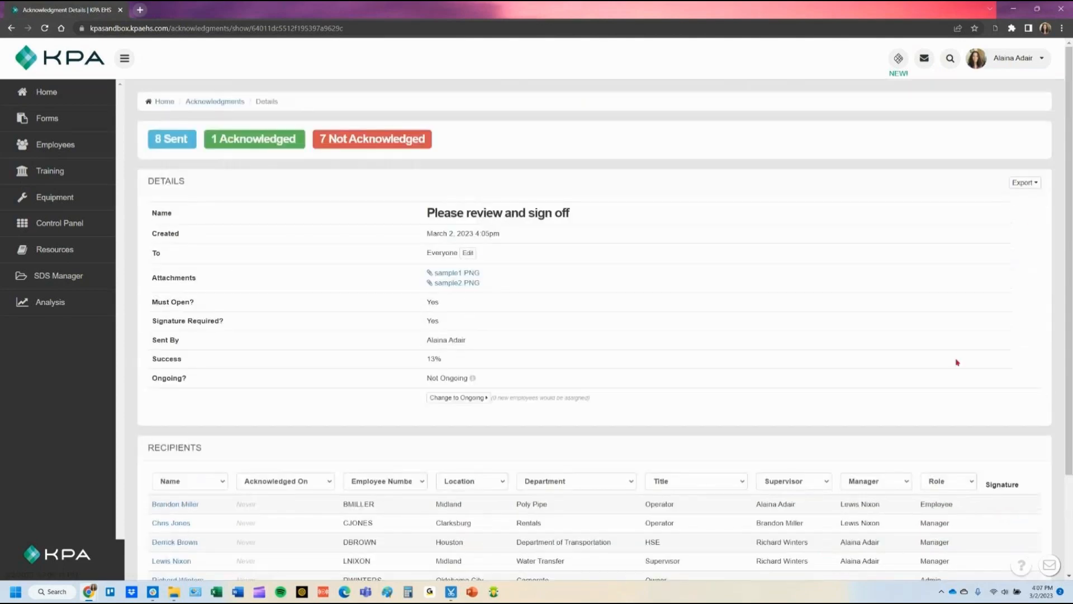
pyautogui.click(1034, 184)
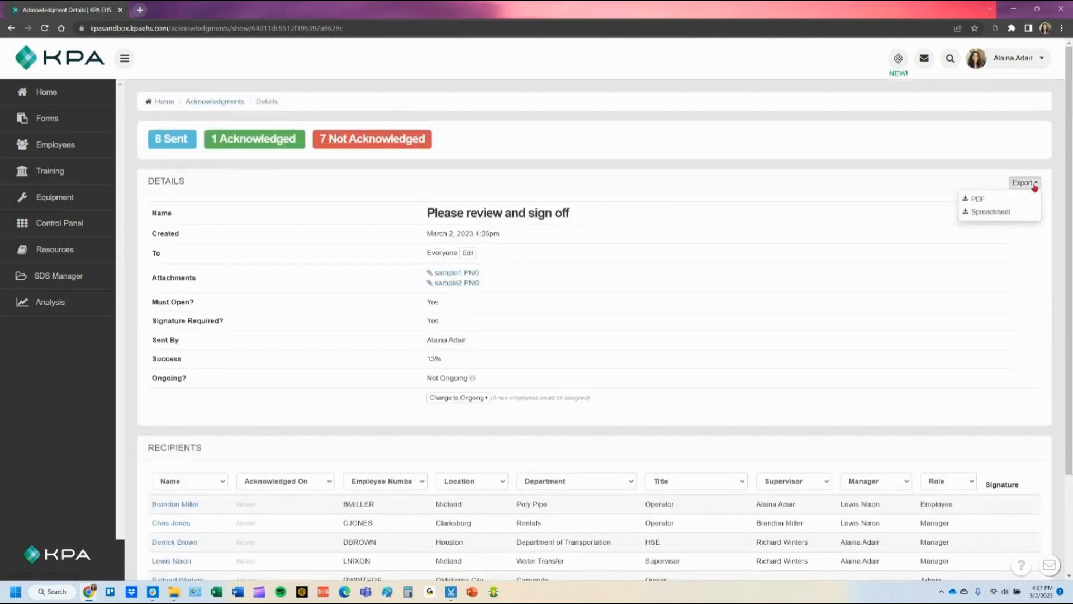